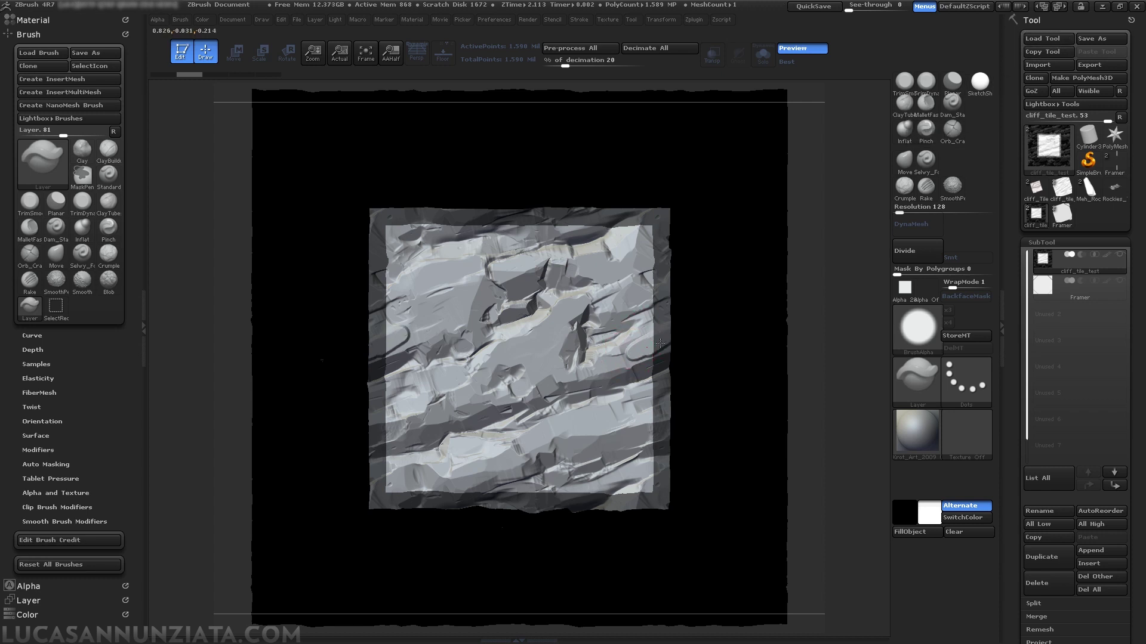
Step: Load the tool Zbrush_Plane_Tile.ZTL from the Ztool folder inside ZTilingHelpers_v1.0.0
{"action": "mouse_move", "coordinate": [625, 361]}
{"action": "left_mouse_down"}
{"action": "mouse_move", "coordinate": [686, 340]}
{"action": "mouse_move", "coordinate": [656, 347]}
{"action": "mouse_move", "coordinate": [620, 378]}
{"action": "left_mouse_up"}
{"action": "key", "text": "ctrl"}
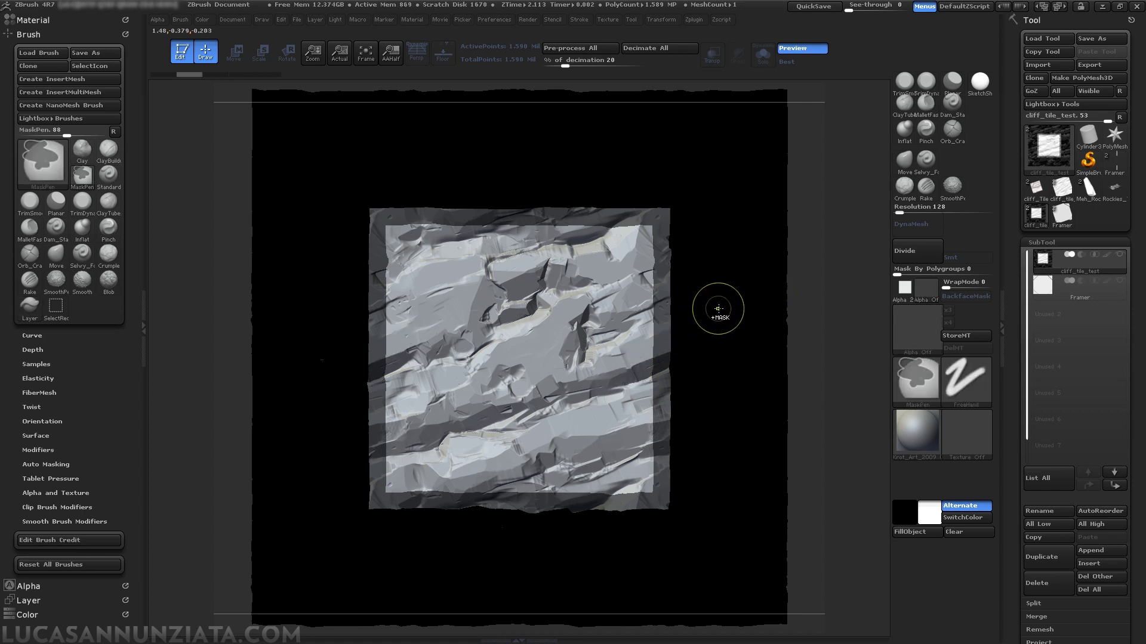
{"action": "left_click", "coordinate": [1045, 38]}
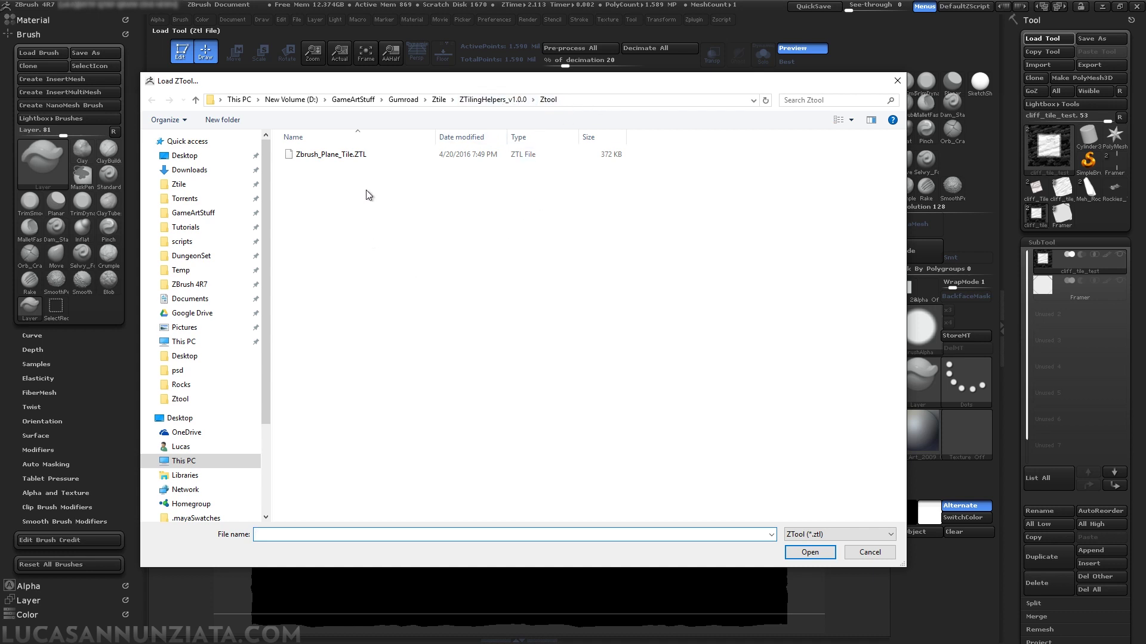
{"action": "left_click", "coordinate": [471, 104]}
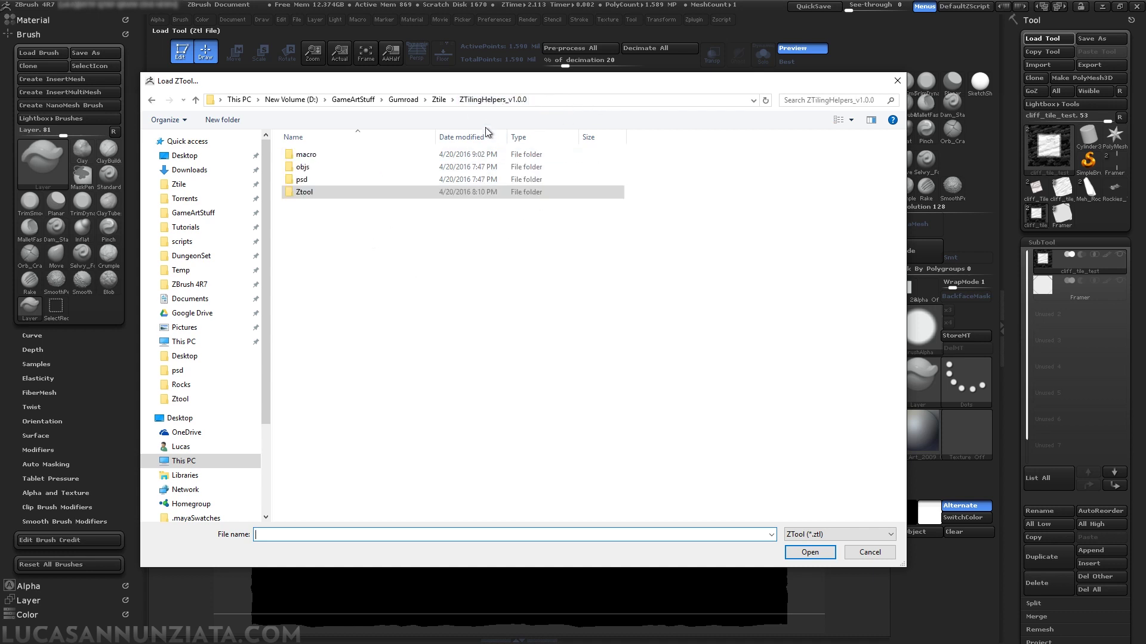
{"action": "double_click", "coordinate": [349, 192]}
{"action": "double_click", "coordinate": [354, 157]}
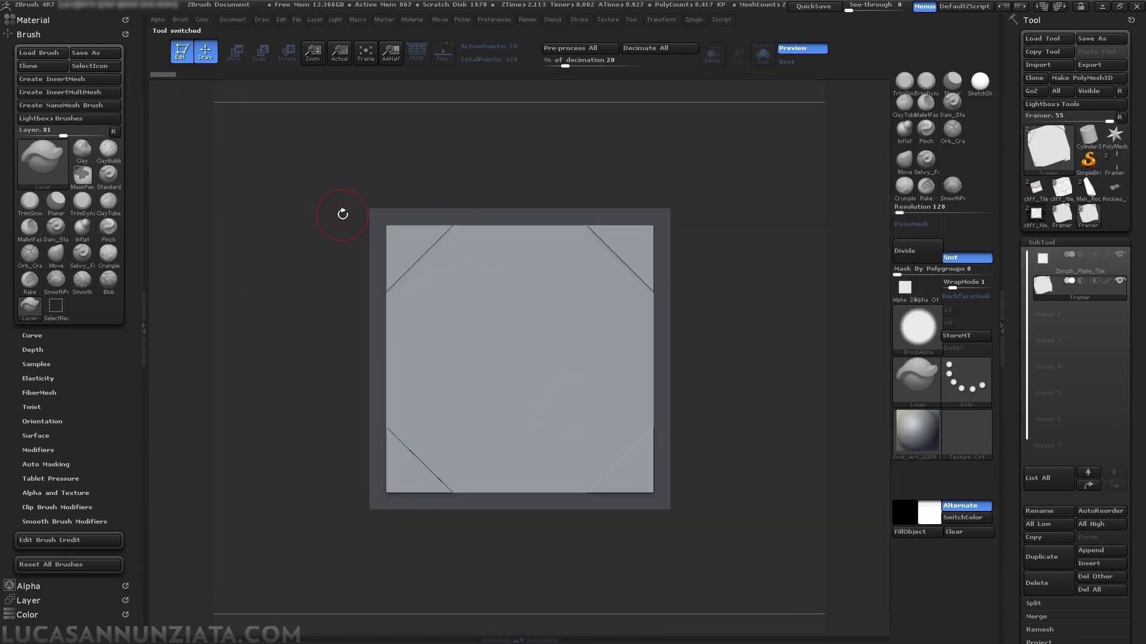
Step: Make the Zbrush_Plane_Tile subtool active and hide the Framer subtool
{"action": "left_click", "coordinate": [1054, 261]}
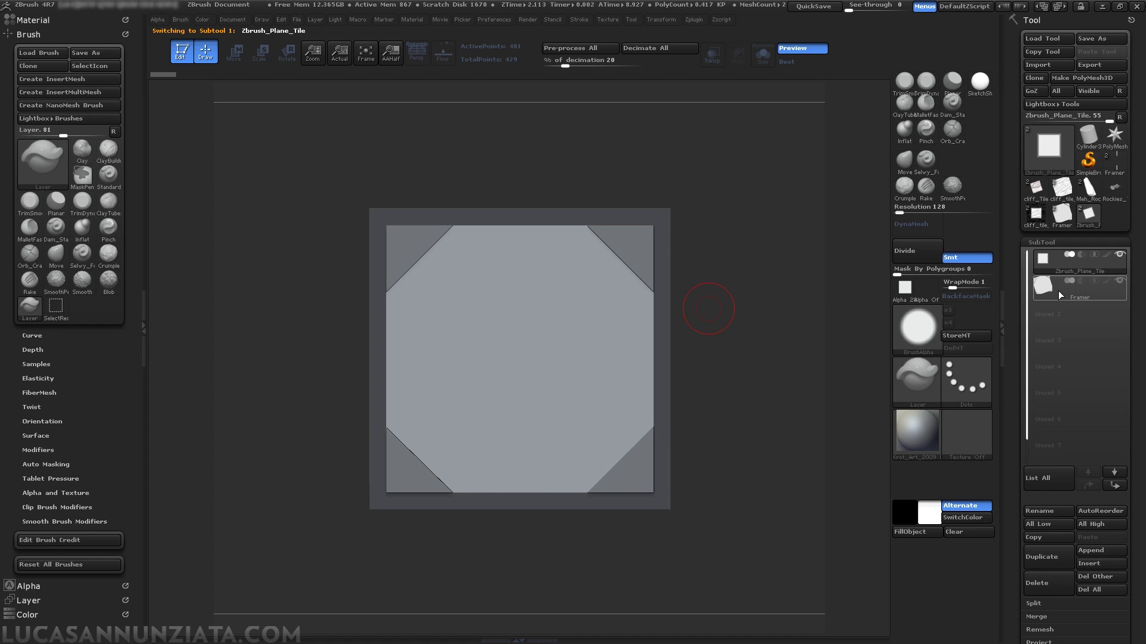
{"action": "left_click", "coordinate": [1059, 292]}
{"action": "left_click", "coordinate": [1075, 271]}
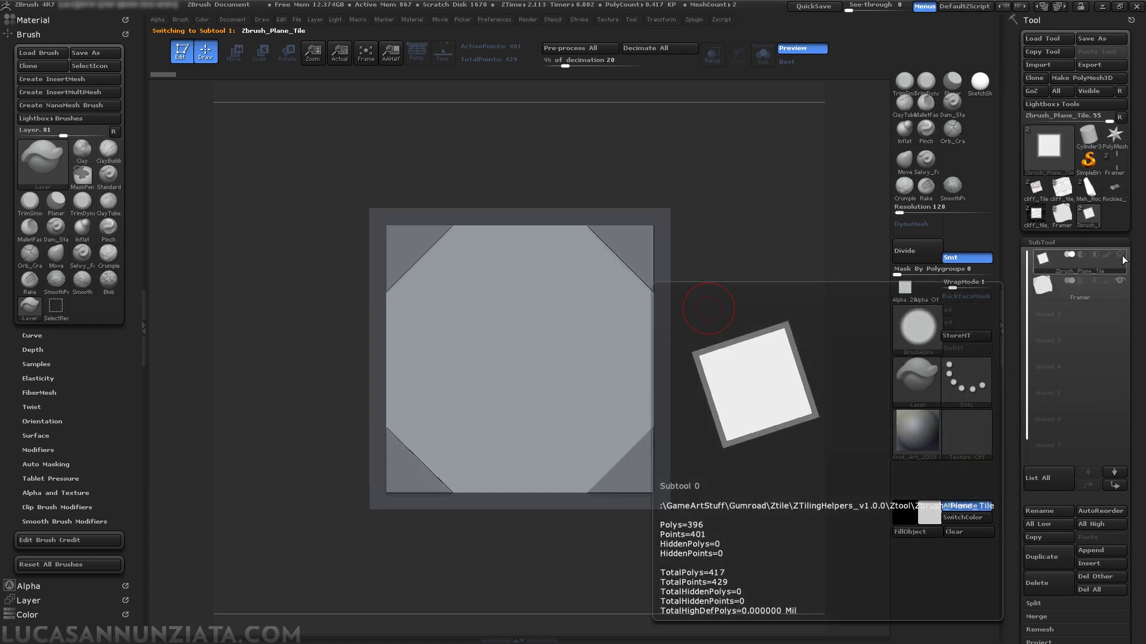
{"action": "left_click", "coordinate": [1122, 259]}
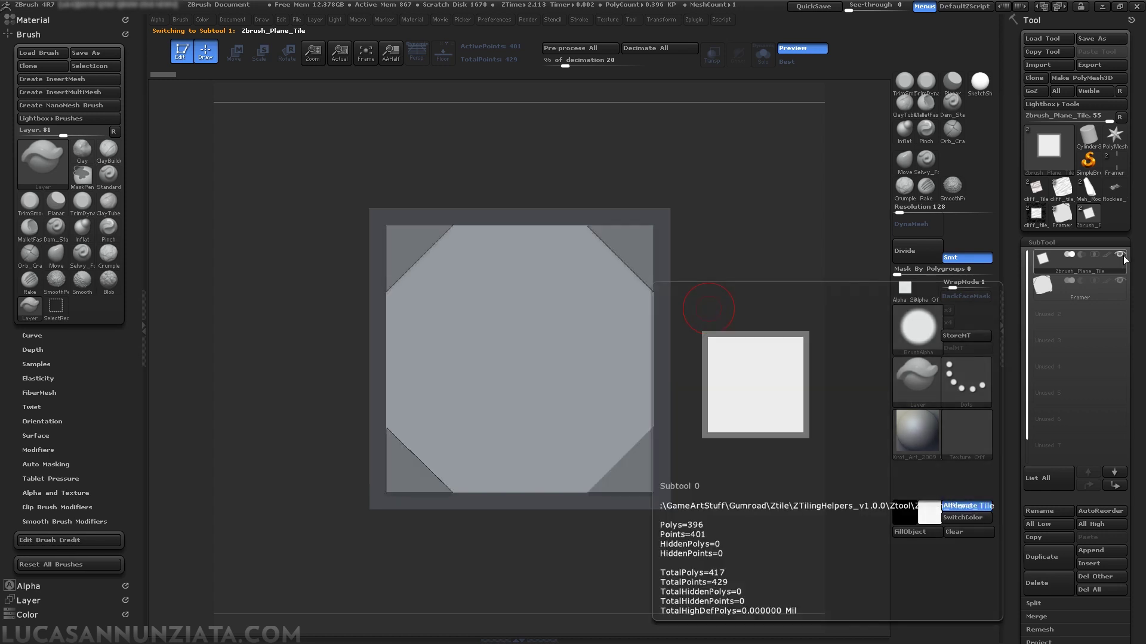
{"action": "mouse_move", "coordinate": [1118, 301]}
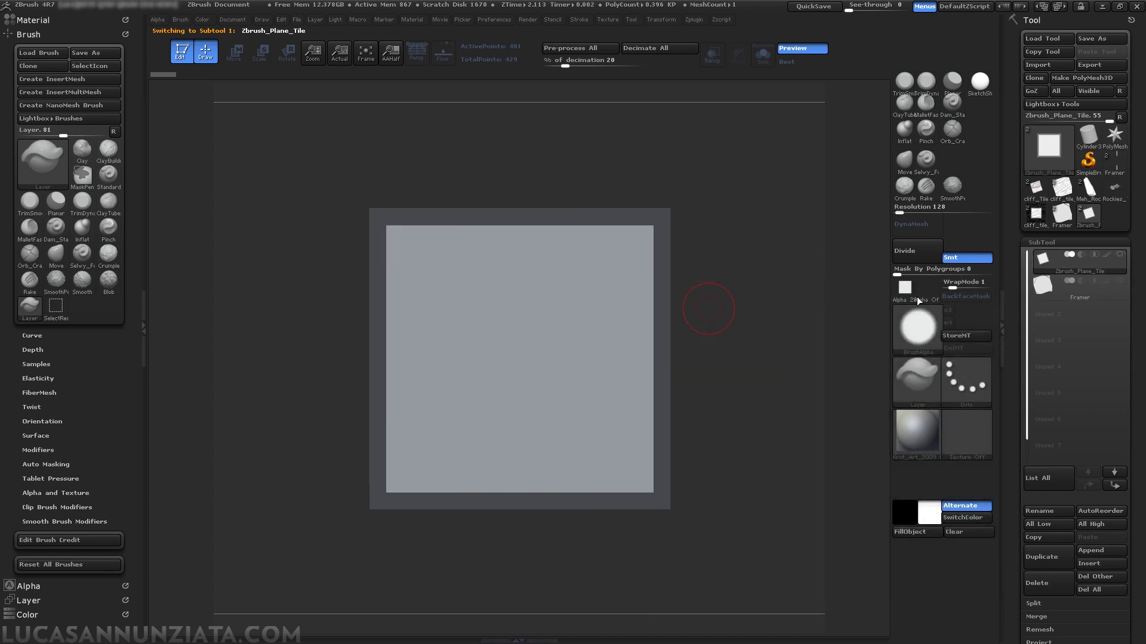
Step: Check the document's width and height settings and view the whole canvas
{"action": "left_click", "coordinate": [238, 20]}
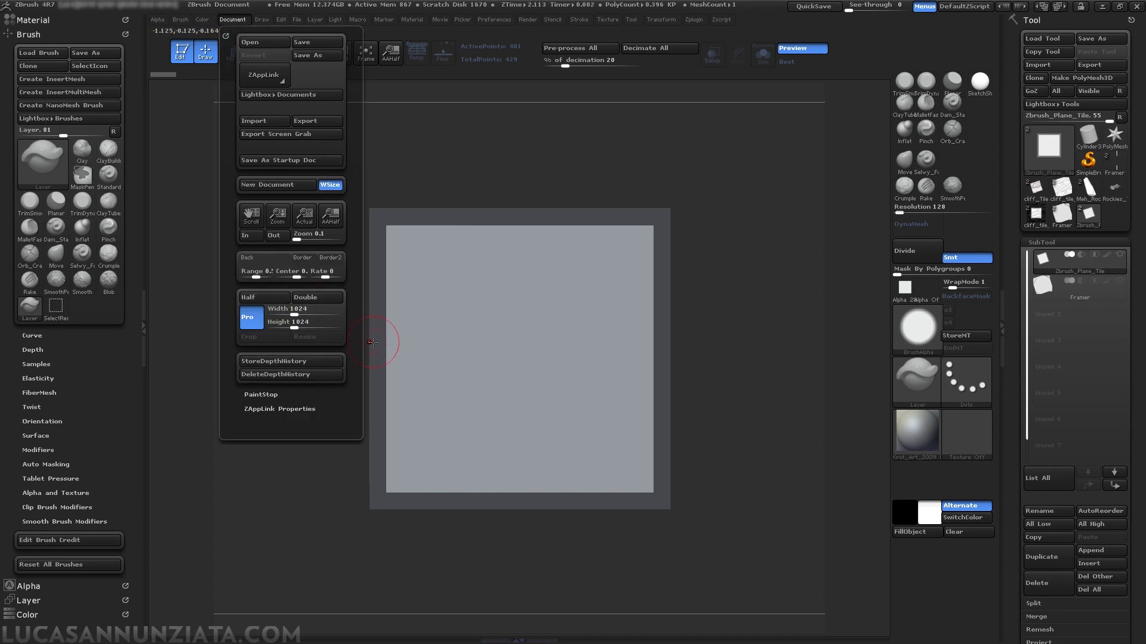
{"action": "left_click", "coordinate": [297, 322]}
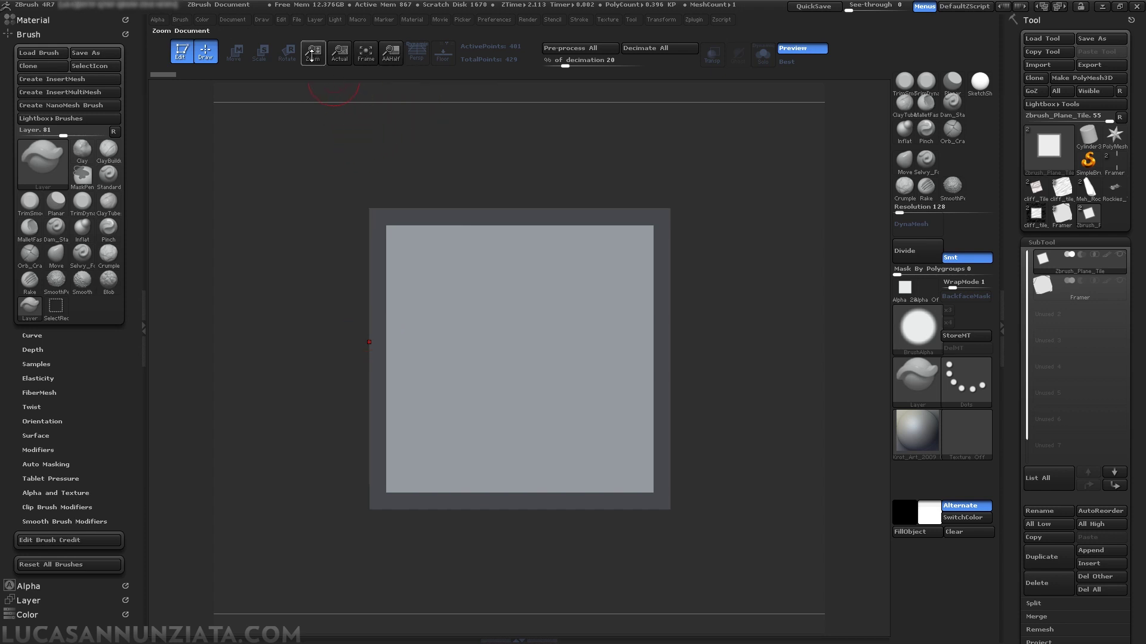
{"action": "left_click_drag", "start_coordinate": [313, 52], "coordinate": [313, 27]}
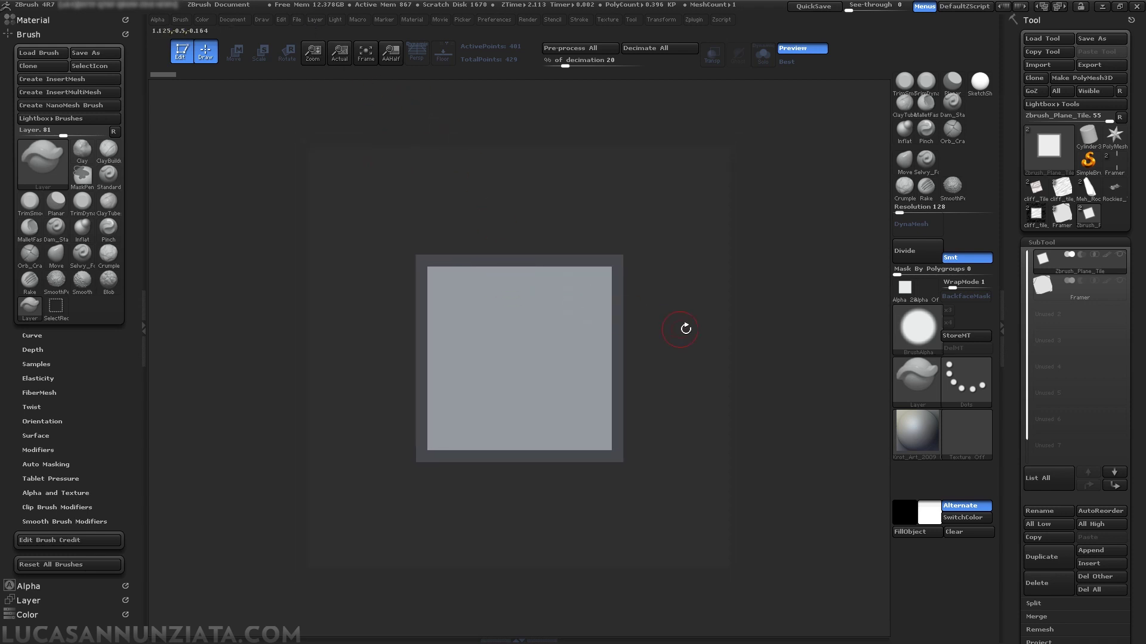
{"action": "mouse_move", "coordinate": [662, 367]}
{"action": "left_mouse_down"}
{"action": "mouse_move", "coordinate": [675, 376]}
{"action": "mouse_move", "coordinate": [669, 367]}
{"action": "left_mouse_up"}
Step: Turn off smoothing for subdivision (Smt) and subdivide the plane five times
{"action": "left_click", "coordinate": [962, 263]}
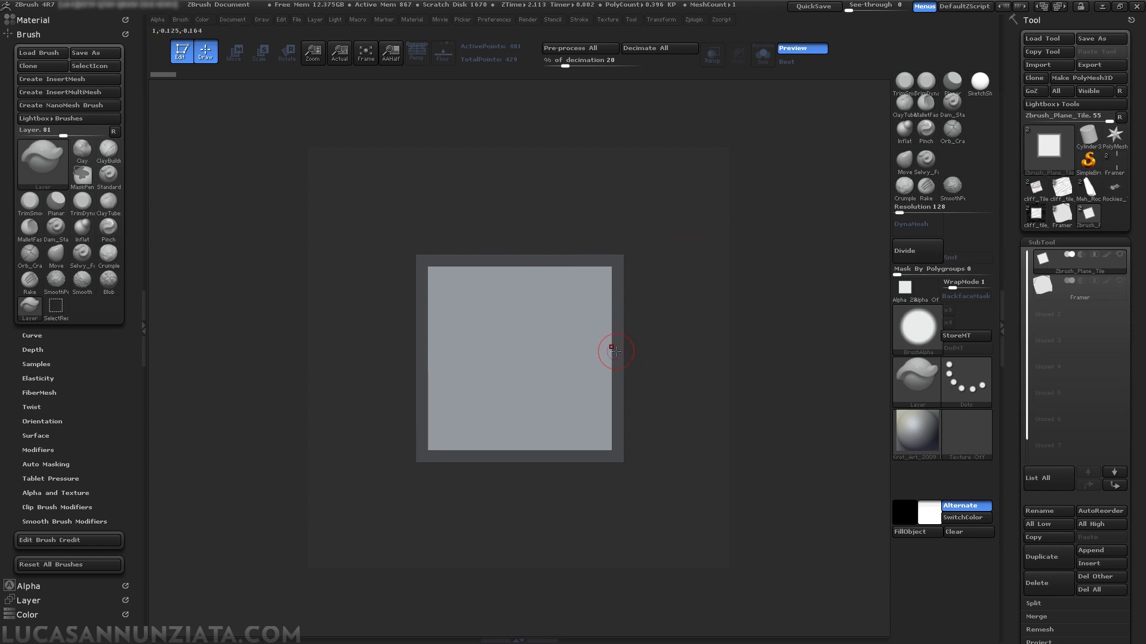
{"action": "key", "text": "ctrl"}
{"action": "key", "text": "ctrl"}
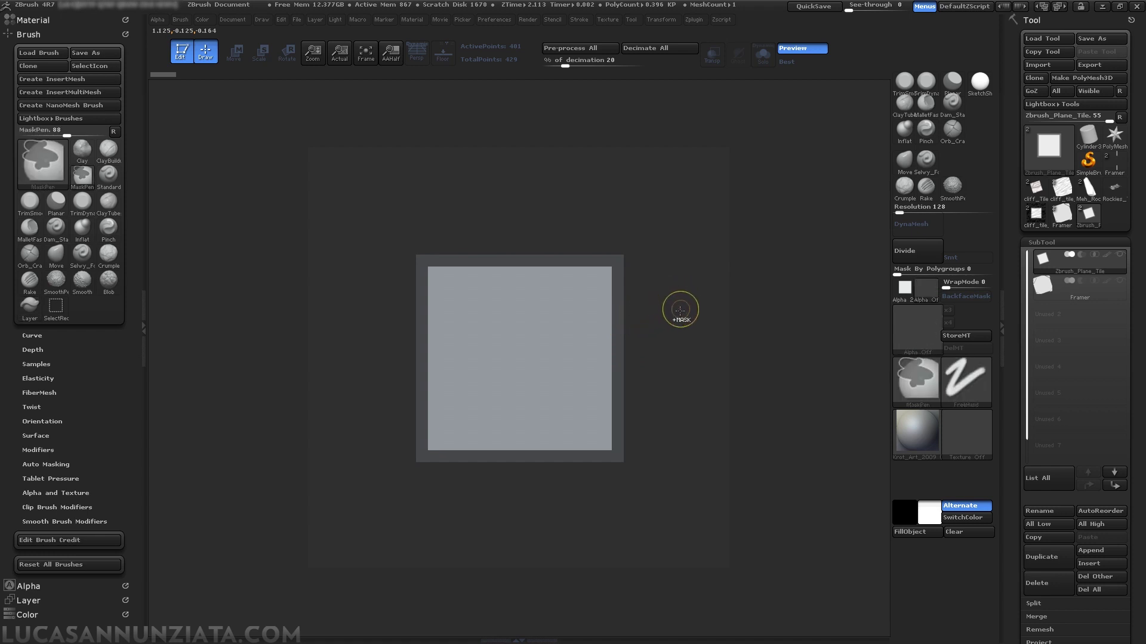
{"action": "key", "text": "ctrl+d"}
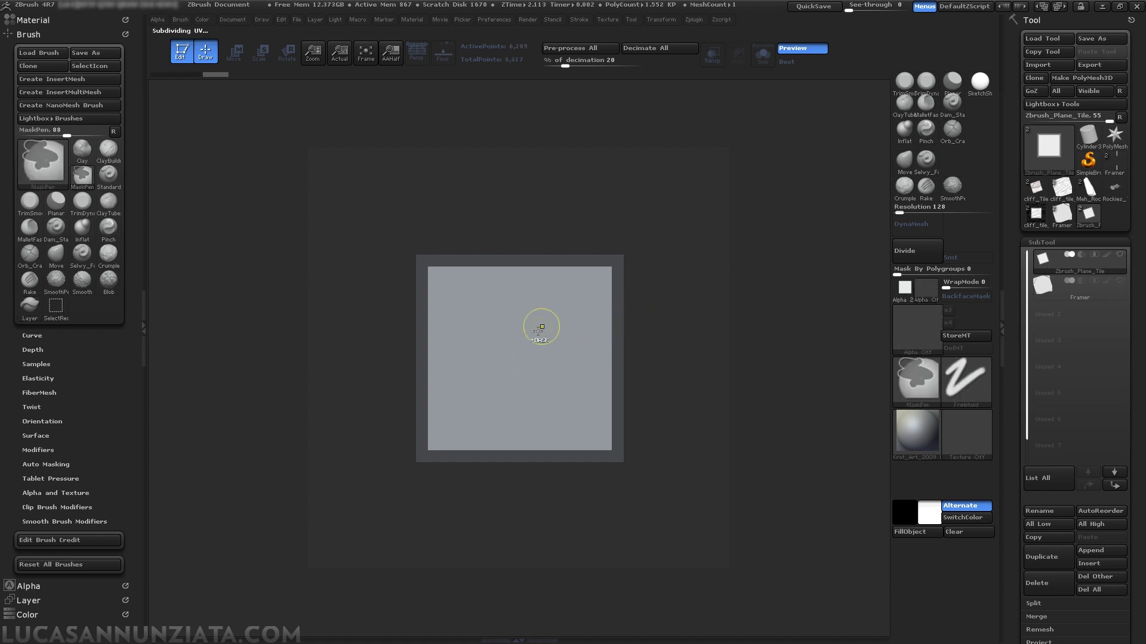
{"action": "key", "text": "ctrl+d"}
{"action": "key", "text": "ctrl+d"}
{"action": "key", "text": "ctrl+d"}
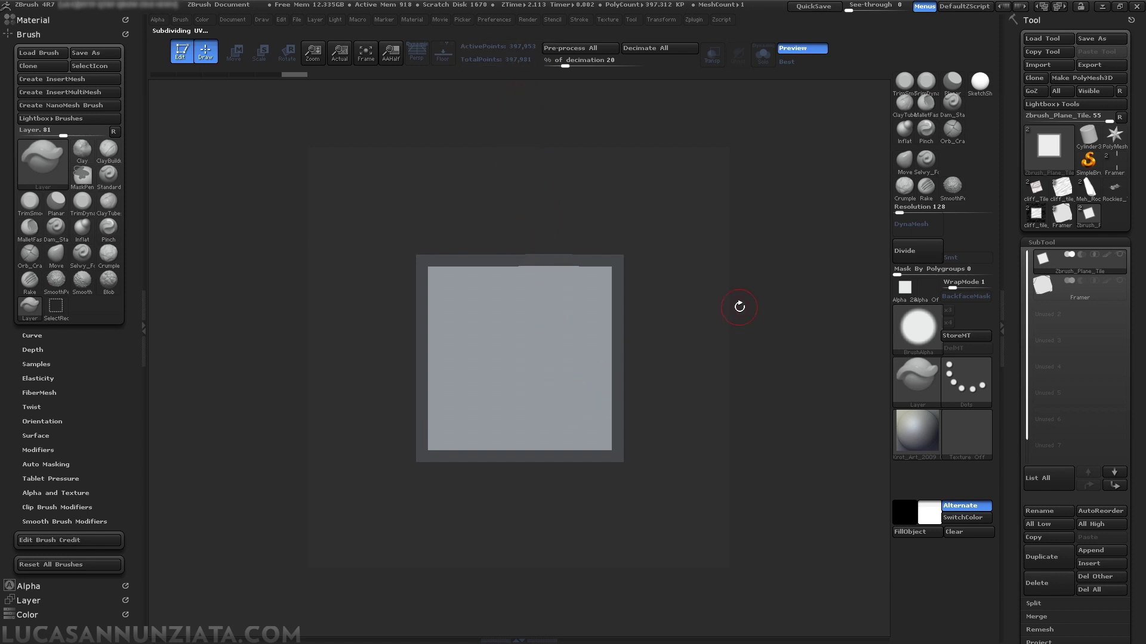
Step: Choose the ClayTubes brush and set its curve WrapMode to 1
{"action": "left_click", "coordinate": [903, 105]}
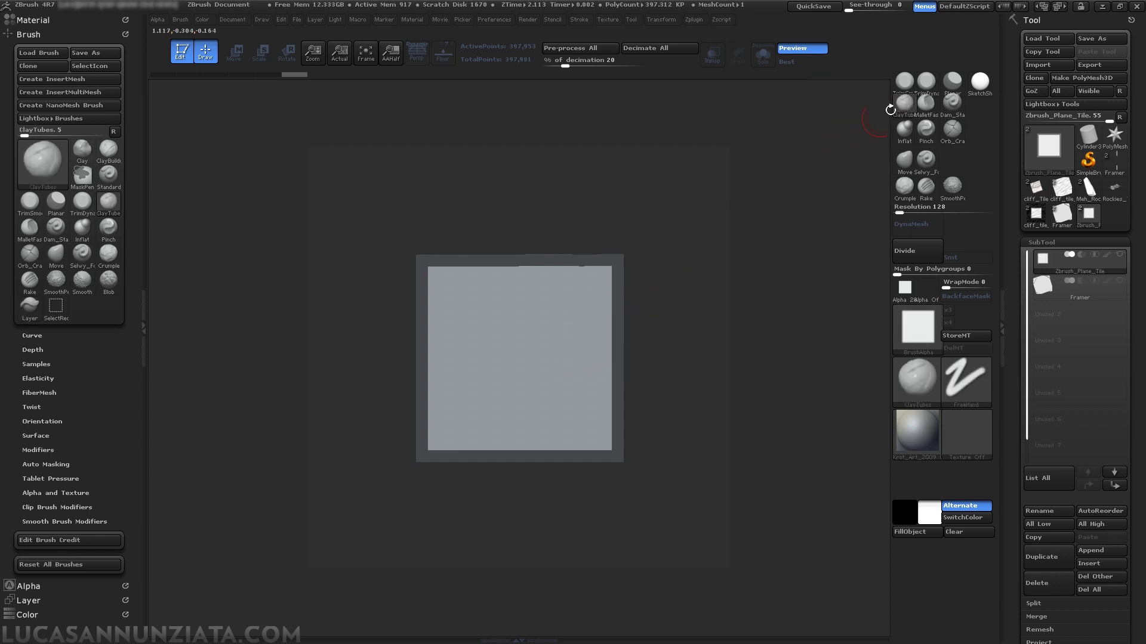
{"action": "left_click", "coordinate": [44, 336]}
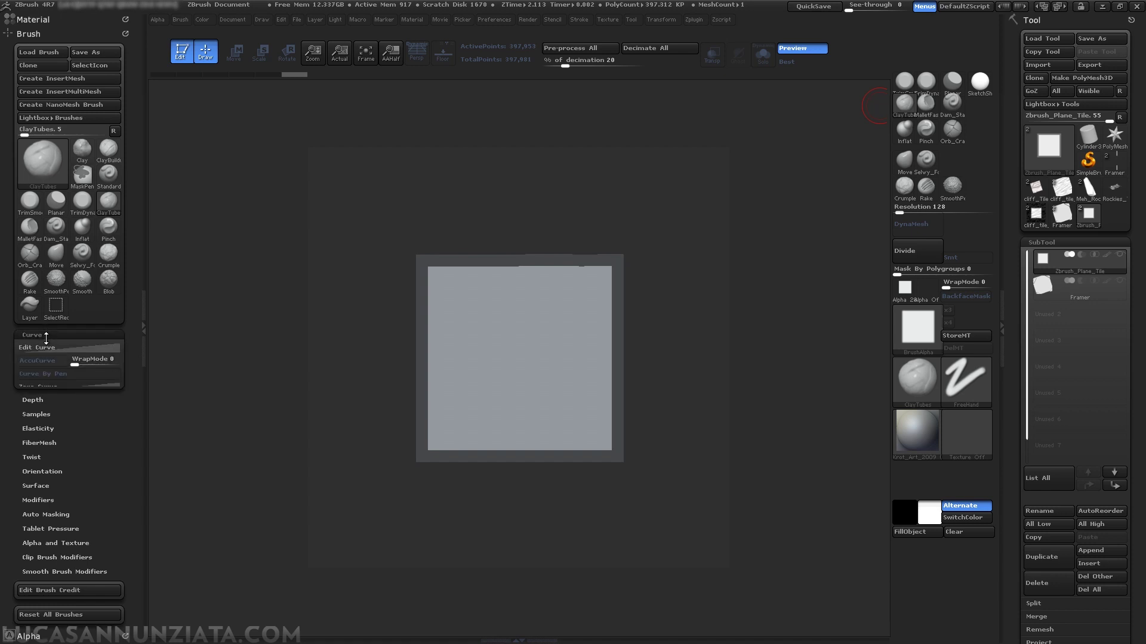
{"action": "left_click", "coordinate": [69, 335]}
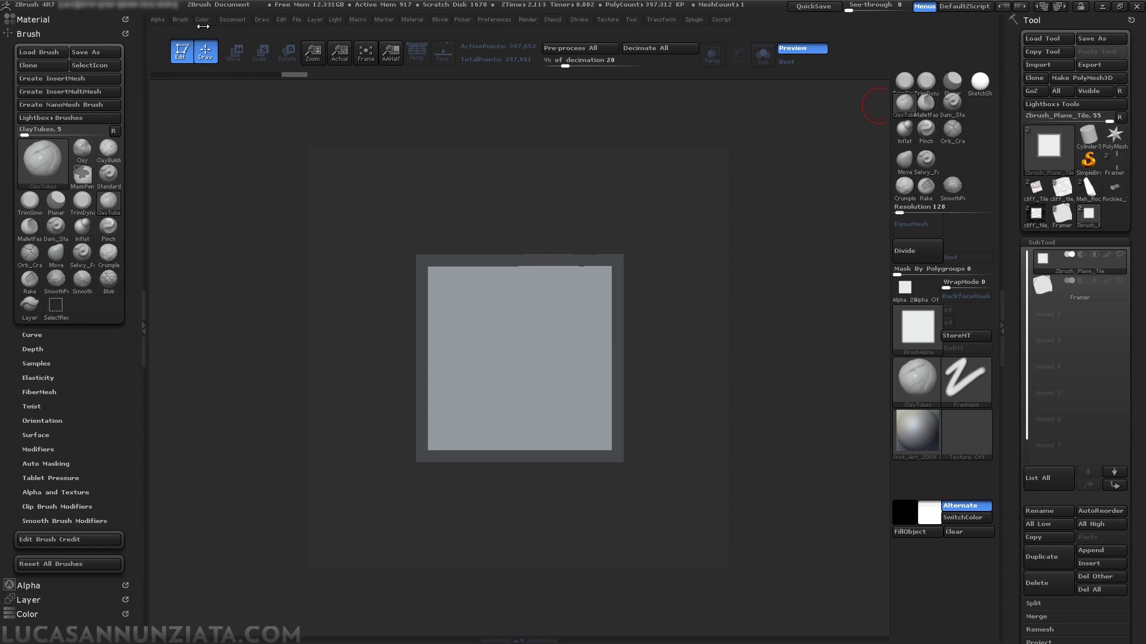
{"action": "left_click", "coordinate": [184, 21]}
{"action": "left_click", "coordinate": [33, 334]}
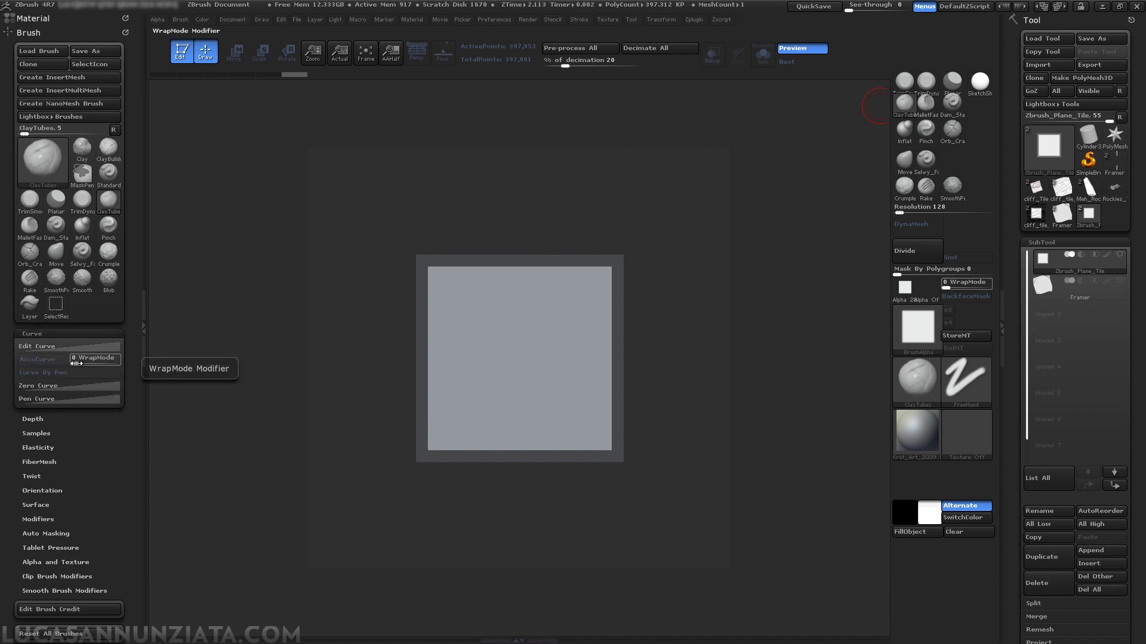
{"action": "left_click_drag", "start_coordinate": [76, 363], "coordinate": [81, 362]}
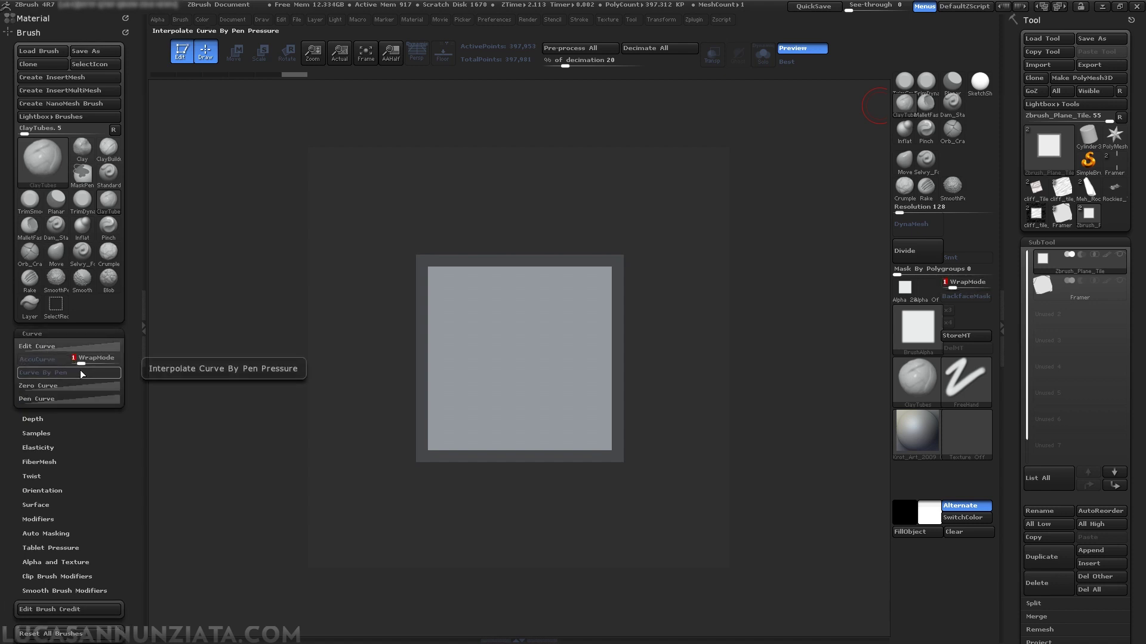
Step: Sculpt a diagonal ClayTubes stroke across the right border of the central tile area to test wrapping
{"action": "mouse_move", "coordinate": [603, 374]}
{"action": "left_mouse_down"}
{"action": "mouse_move", "coordinate": [618, 364]}
{"action": "mouse_move", "coordinate": [548, 411]}
{"action": "left_mouse_up"}
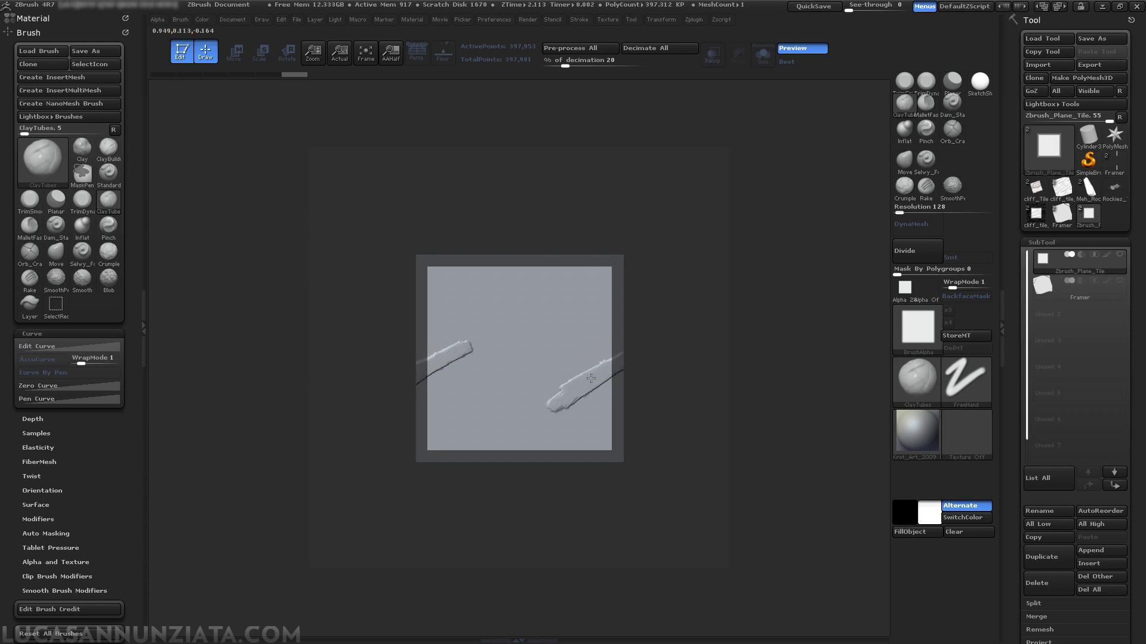
{"action": "left_click_drag", "start_coordinate": [591, 378], "coordinate": [621, 361]}
{"action": "left_click", "coordinate": [491, 370]}
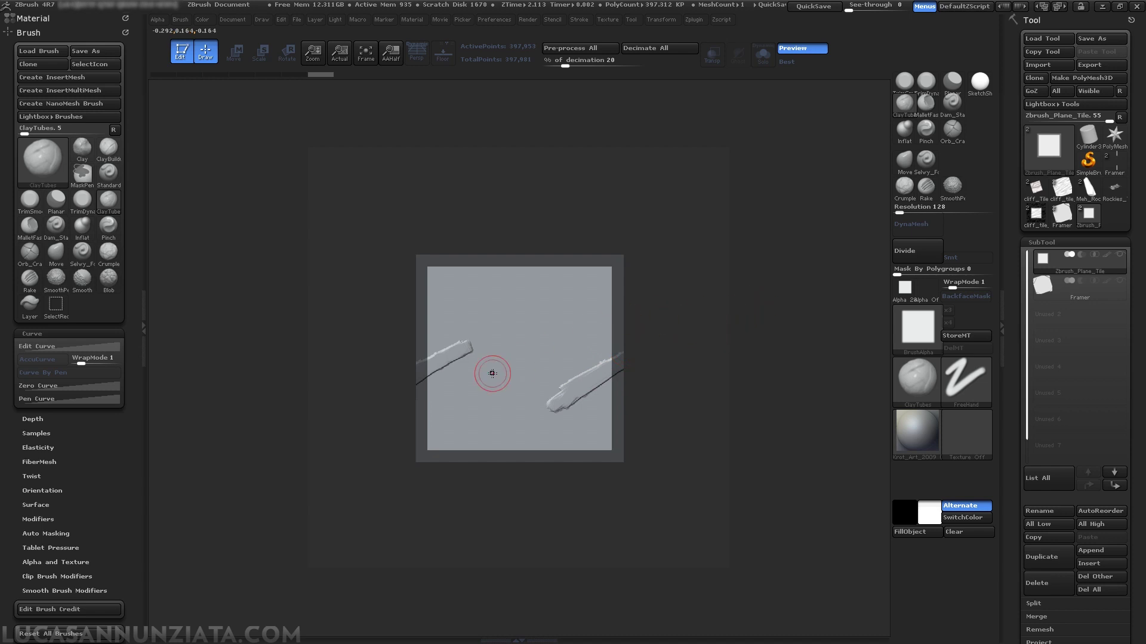
Step: Review the WrapMode value among the ClayTubes brush's curve settings
{"action": "left_click", "coordinate": [161, 385]}
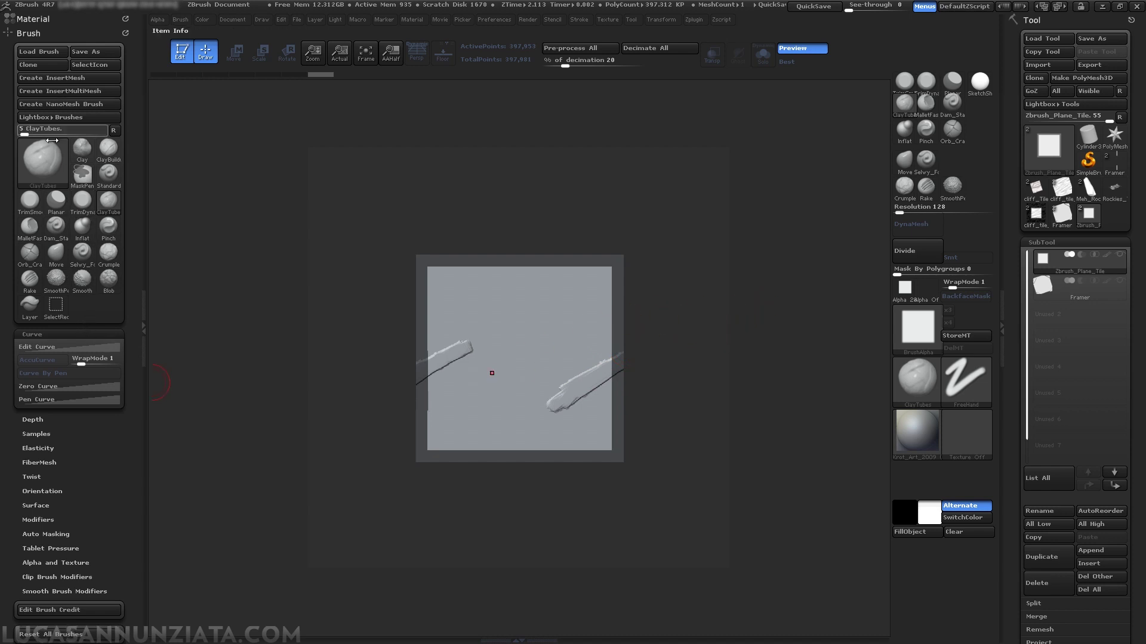
{"action": "left_click", "coordinate": [73, 332]}
{"action": "left_click", "coordinate": [61, 34]}
{"action": "left_click", "coordinate": [661, 334]}
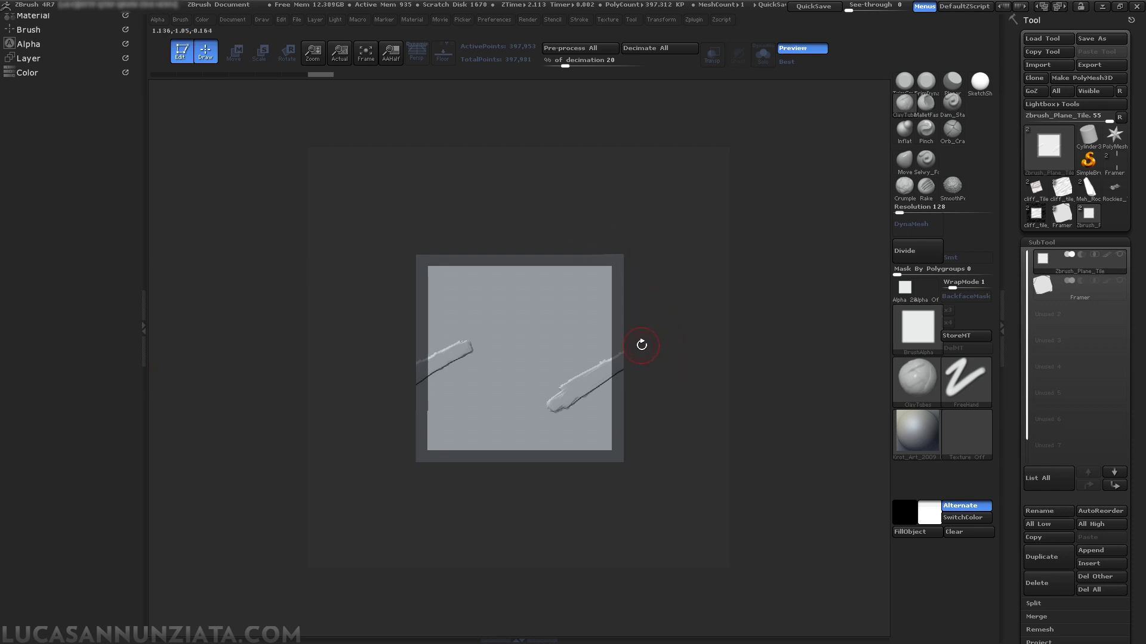
{"action": "left_click", "coordinate": [1064, 242]}
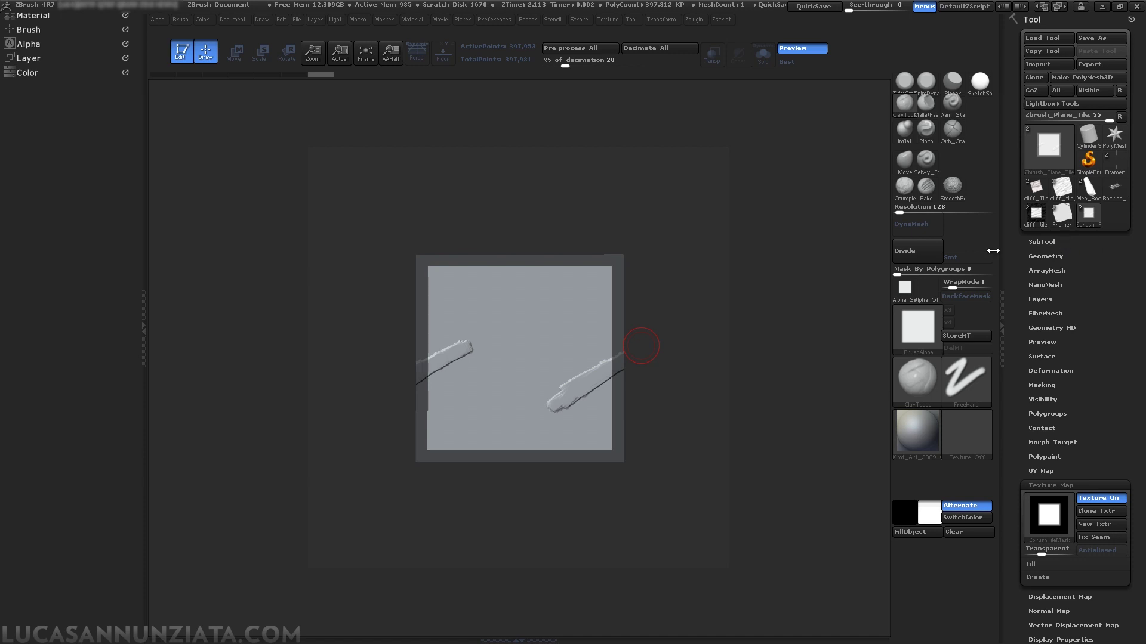
{"action": "left_click_drag", "start_coordinate": [1062, 242], "coordinate": [1062, 241]}
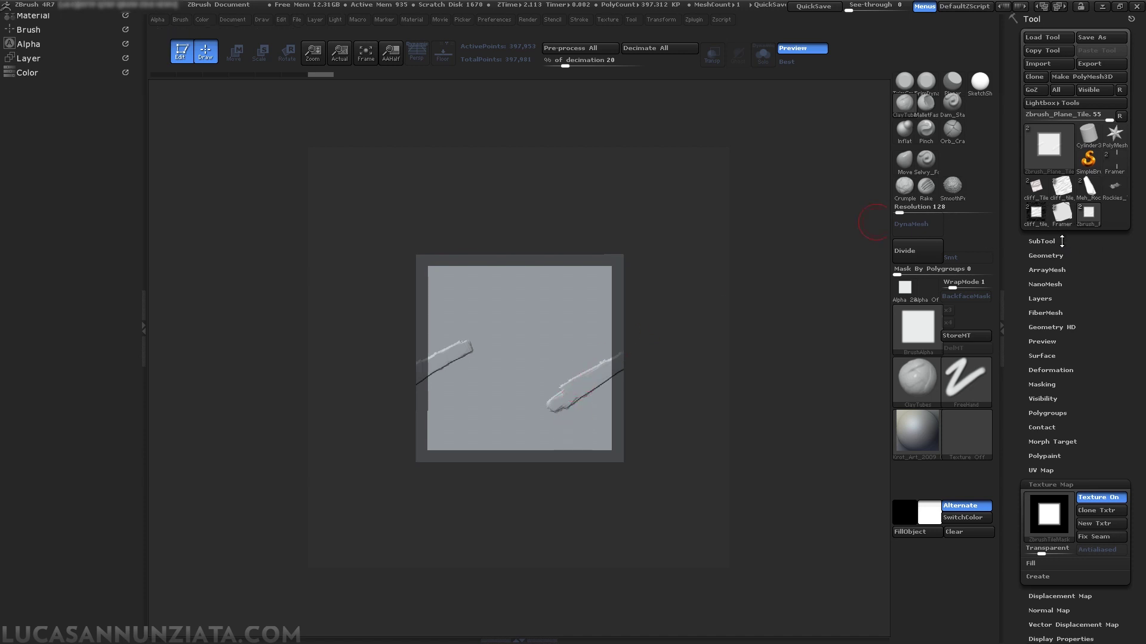
{"action": "left_click", "coordinate": [1061, 241]}
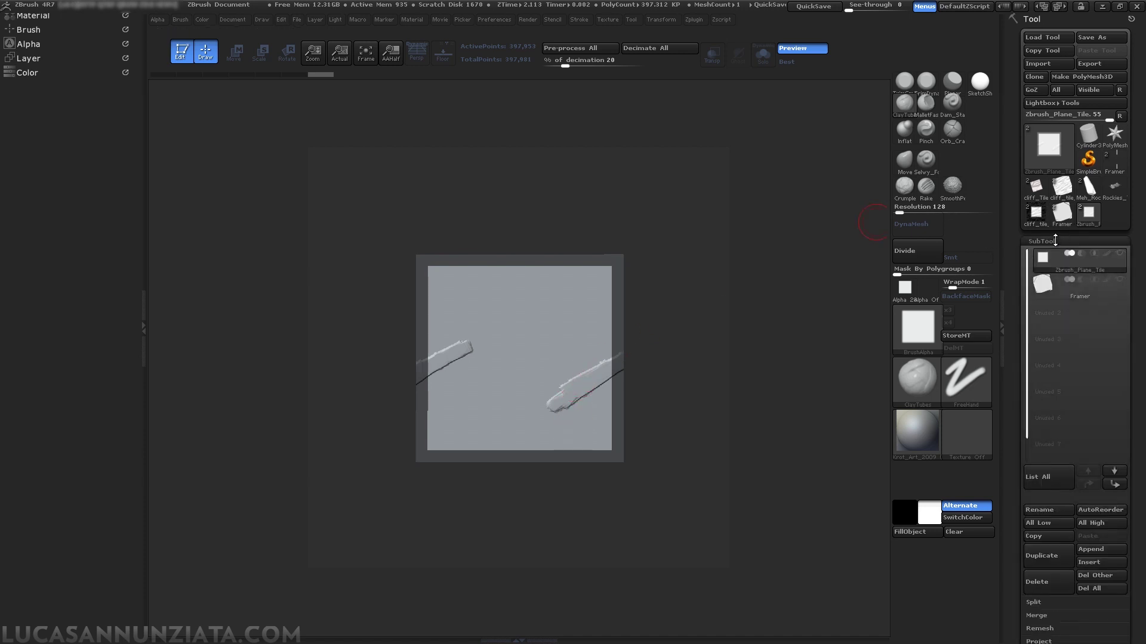
{"action": "left_click_drag", "start_coordinate": [58, 39], "coordinate": [58, 64]}
{"action": "left_click", "coordinate": [48, 34]}
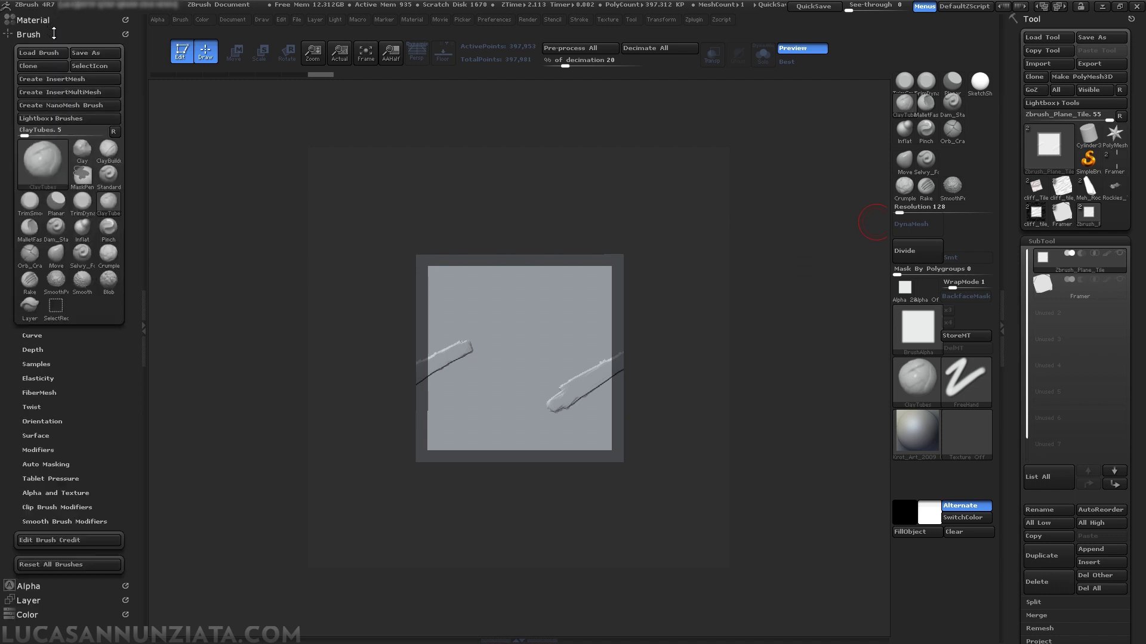
{"action": "left_click", "coordinate": [42, 335]}
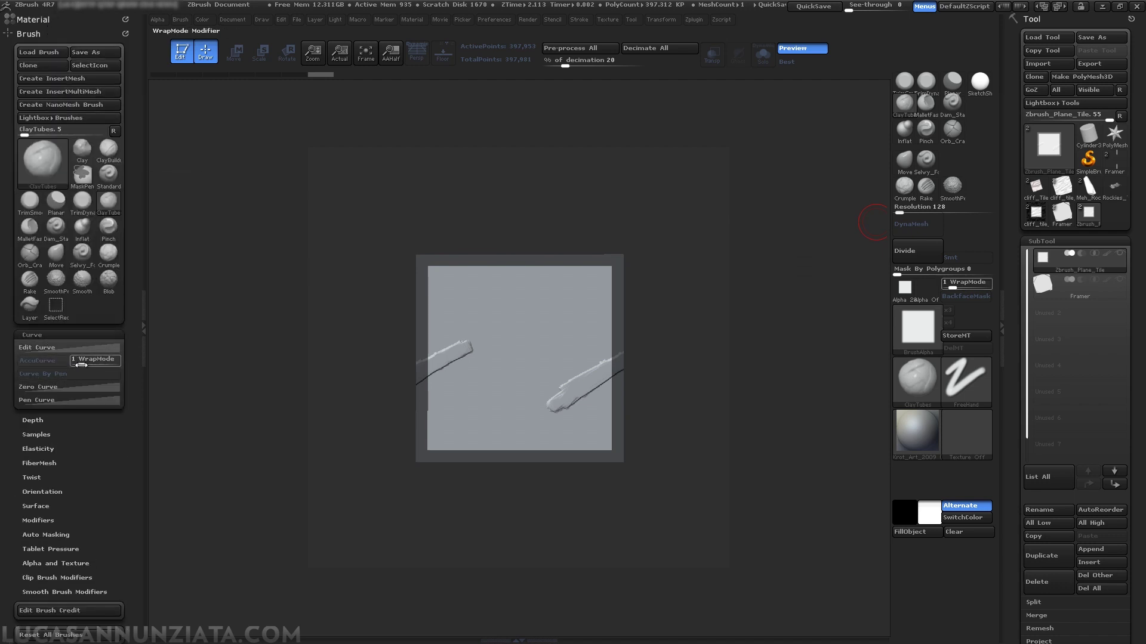
{"action": "left_click_drag", "start_coordinate": [81, 364], "coordinate": [87, 364]}
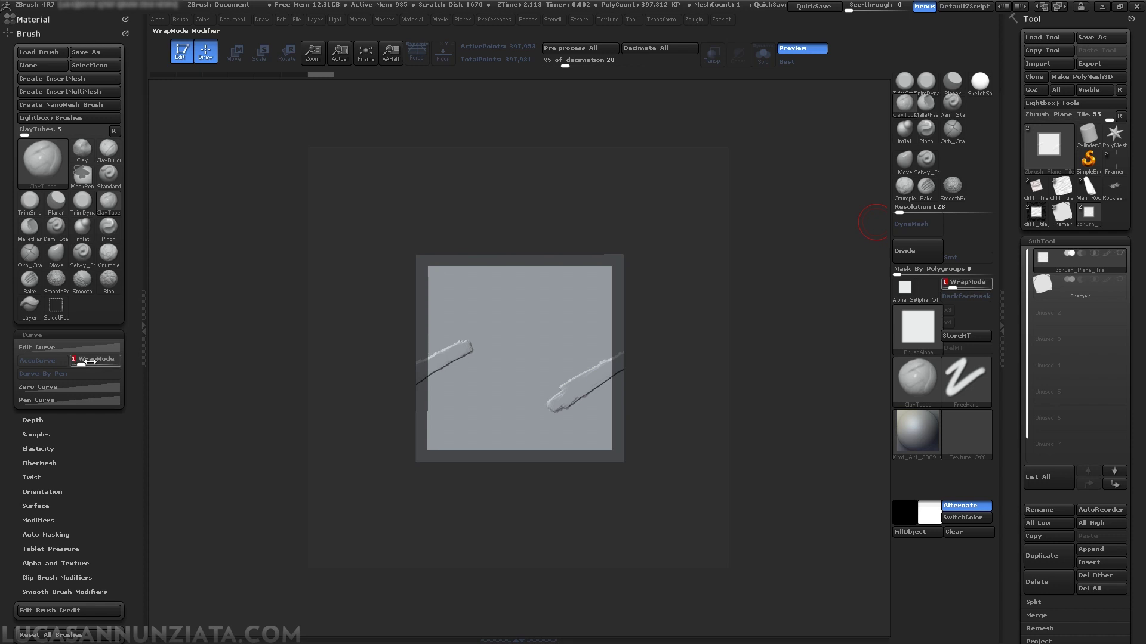
Step: Turn off the plane's texture map and sculpt several overlapping ClayTubes strokes across the middle of the plane
{"action": "left_click_drag", "start_coordinate": [1136, 545], "coordinate": [1133, 409]}
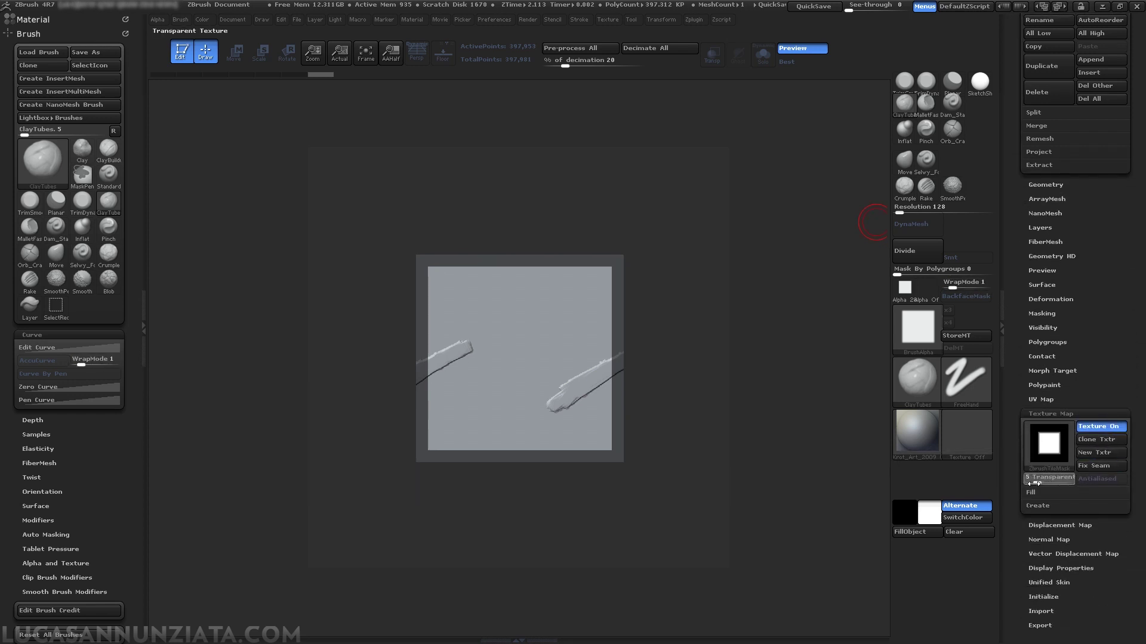
{"action": "left_click", "coordinate": [1099, 426]}
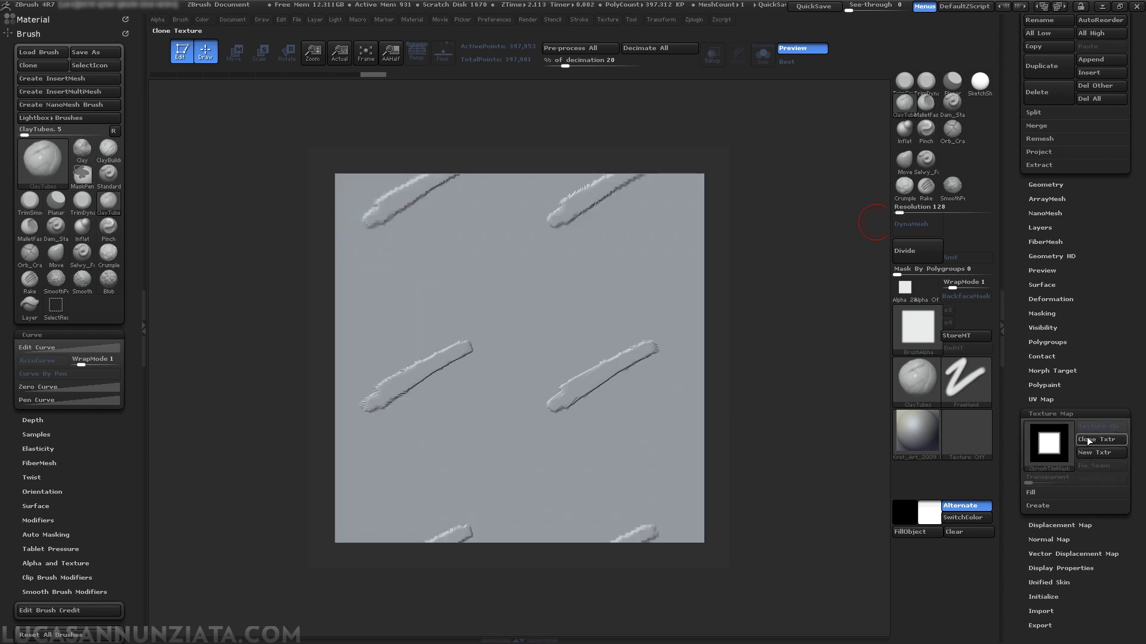
{"action": "mouse_move", "coordinate": [624, 353]}
{"action": "left_mouse_down"}
{"action": "mouse_move", "coordinate": [561, 396]}
{"action": "mouse_move", "coordinate": [631, 350]}
{"action": "left_mouse_up"}
{"action": "mouse_move", "coordinate": [552, 403]}
{"action": "left_mouse_down"}
{"action": "mouse_move", "coordinate": [667, 330]}
{"action": "mouse_move", "coordinate": [624, 355]}
{"action": "mouse_move", "coordinate": [519, 346]}
{"action": "mouse_move", "coordinate": [381, 380]}
{"action": "left_mouse_up"}
{"action": "left_click_drag", "start_coordinate": [637, 365], "coordinate": [704, 355]}
{"action": "left_click_drag", "start_coordinate": [676, 330], "coordinate": [644, 327]}
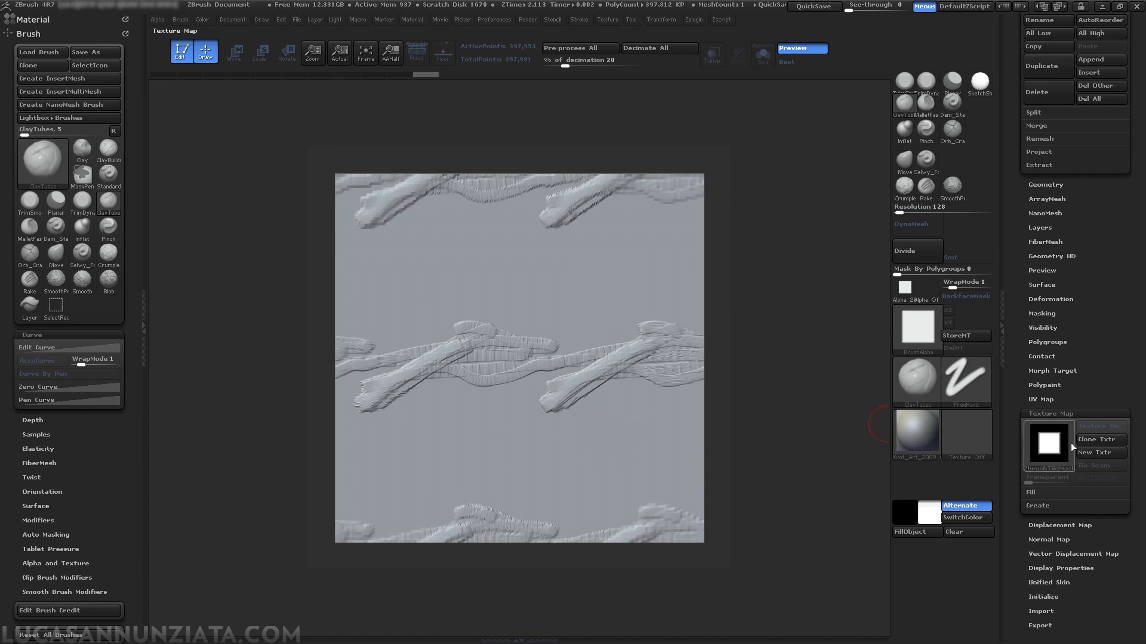
Step: Turn the plane's texture map back on to frame the central tile area
{"action": "left_click", "coordinate": [1090, 425]}
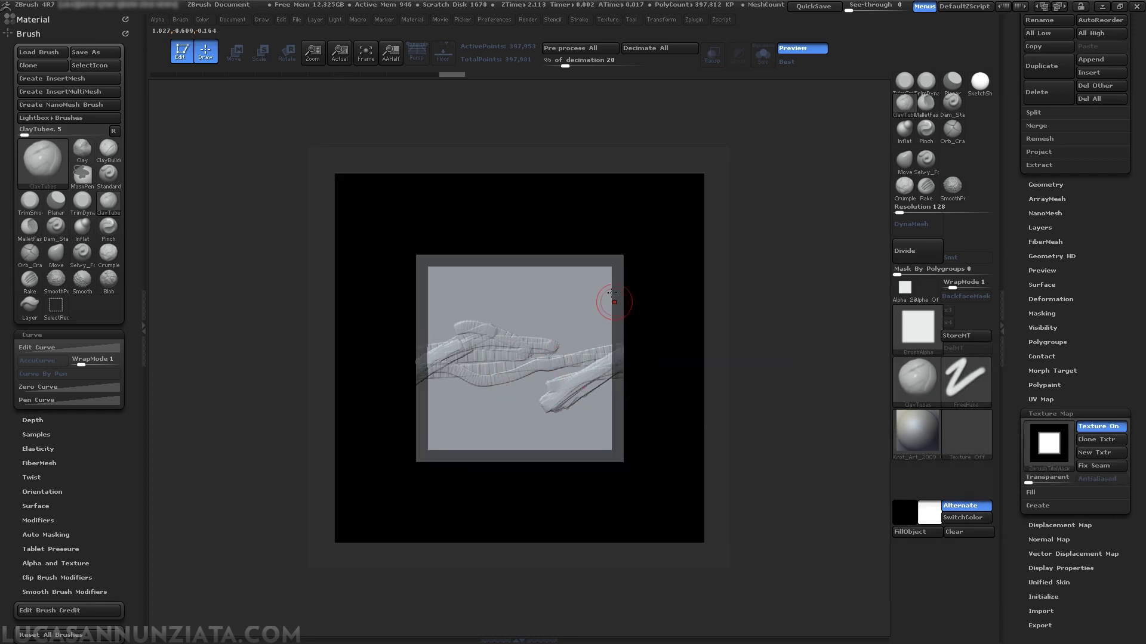
{"action": "left_click", "coordinate": [1103, 427]}
{"action": "left_click", "coordinate": [1104, 428]}
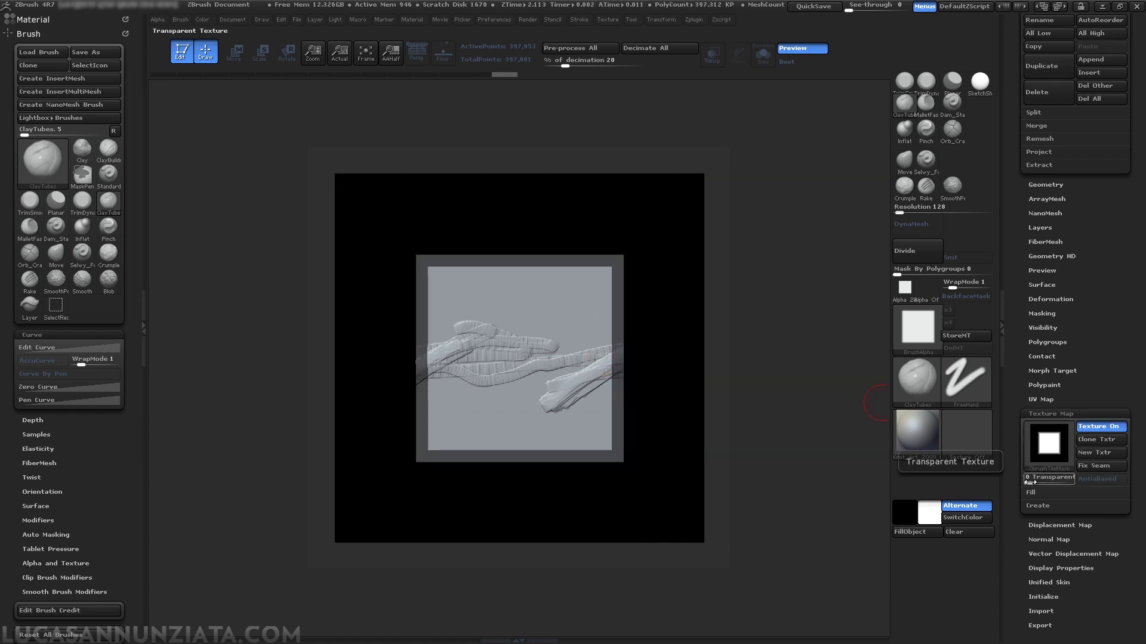
Step: Raise the texture map's transparency to hide the black surround and sculpt ClayTubes strokes across the right border of the tile
{"action": "mouse_move", "coordinate": [1027, 479]}
{"action": "left_mouse_down"}
{"action": "mouse_move", "coordinate": [1056, 483]}
{"action": "mouse_move", "coordinate": [1032, 483]}
{"action": "left_mouse_up"}
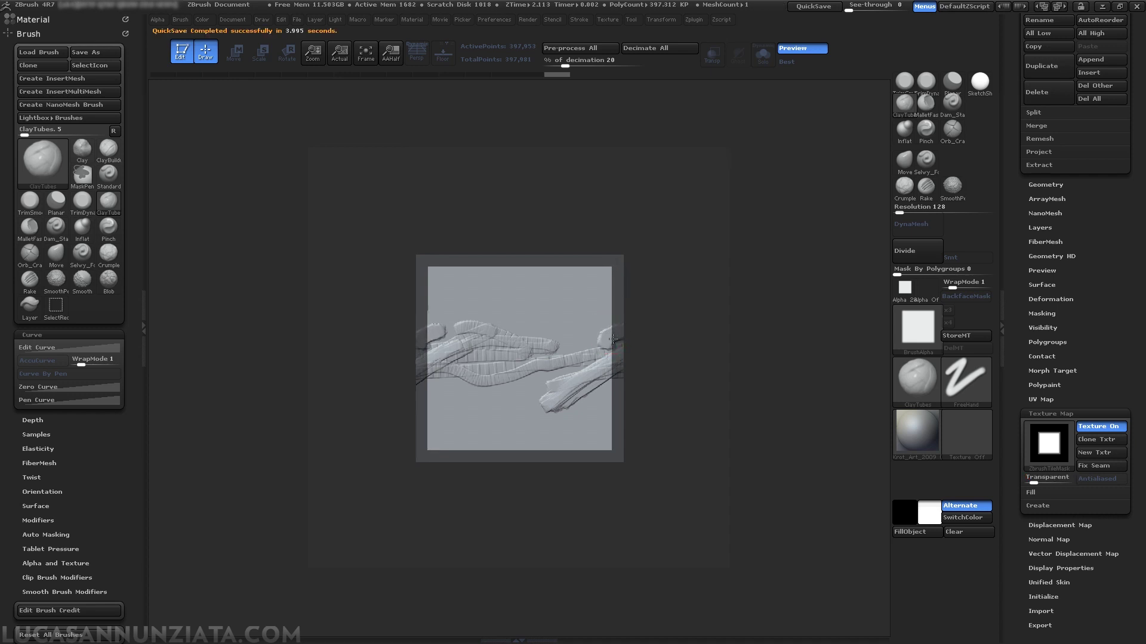
{"action": "mouse_move", "coordinate": [618, 341]}
{"action": "left_mouse_down"}
{"action": "mouse_move", "coordinate": [638, 318]}
{"action": "mouse_move", "coordinate": [655, 319]}
{"action": "mouse_move", "coordinate": [646, 342]}
{"action": "mouse_move", "coordinate": [701, 309]}
{"action": "left_mouse_up"}
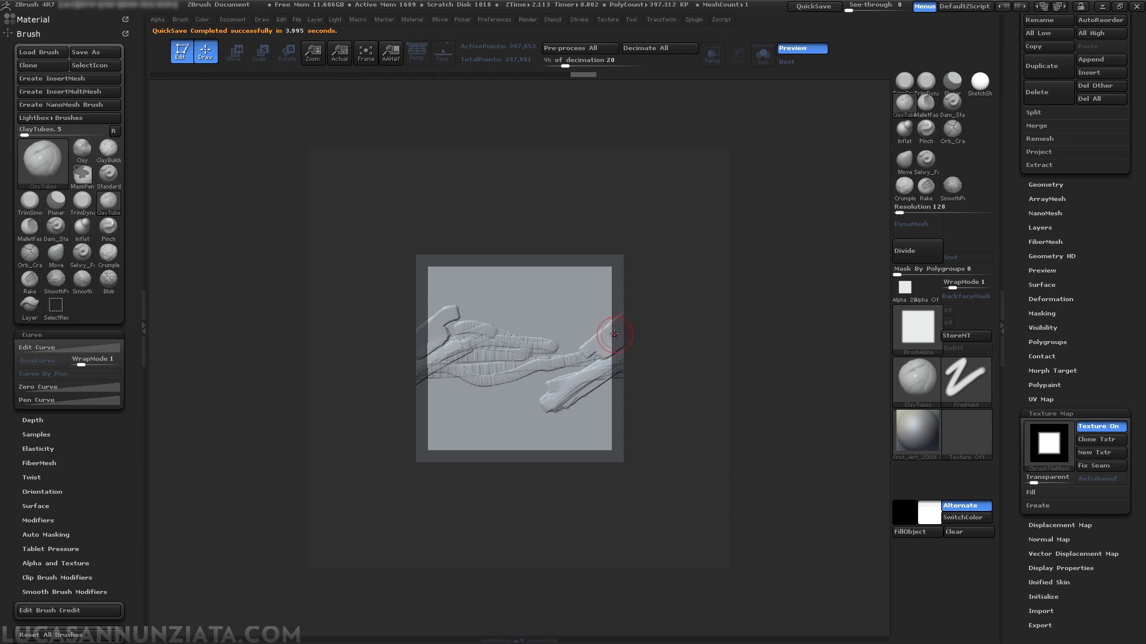
{"action": "left_click_drag", "start_coordinate": [601, 315], "coordinate": [609, 316]}
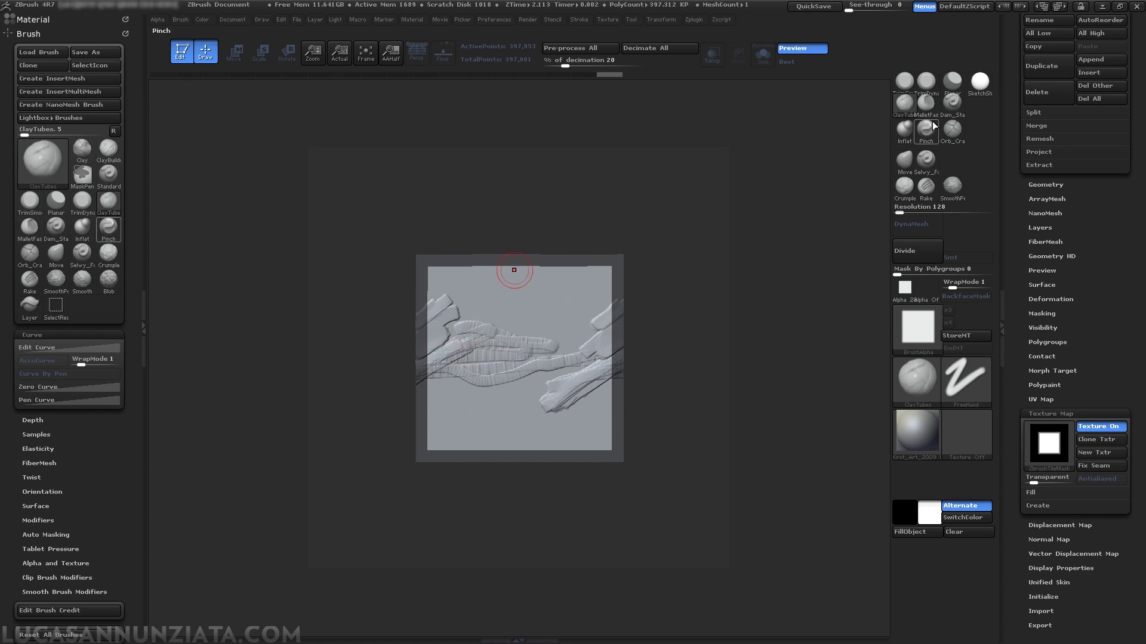
Step: Check the WrapMode value on the TrimSmoothBorder, ClayTubes and Pinch brushes, and pick the Inflat brush
{"action": "key", "text": "1"}
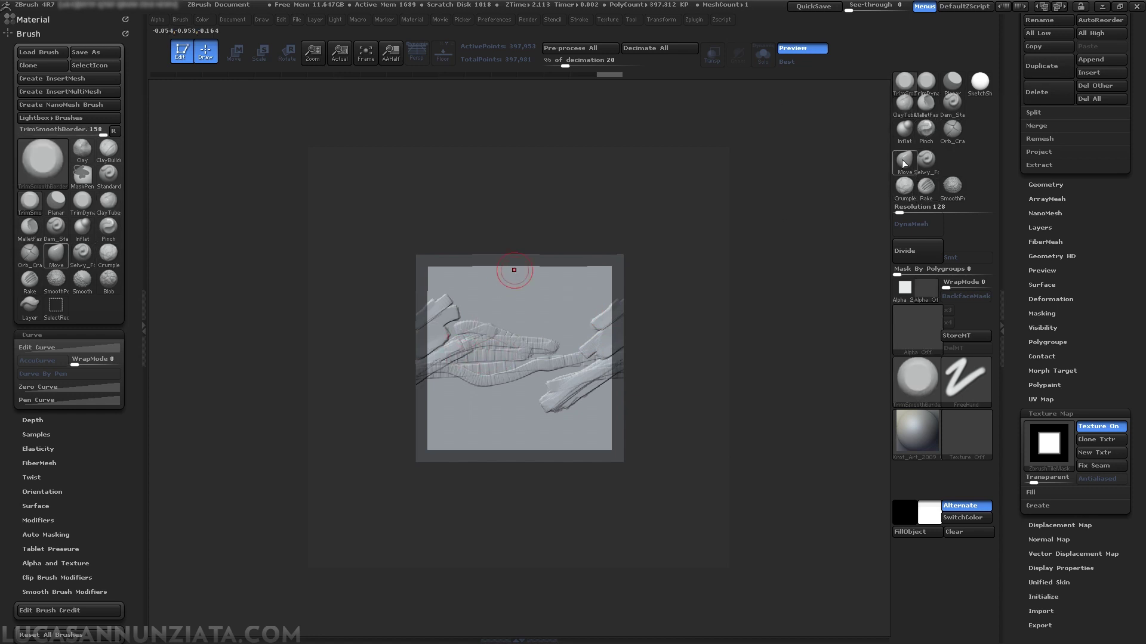
{"action": "key", "text": "2"}
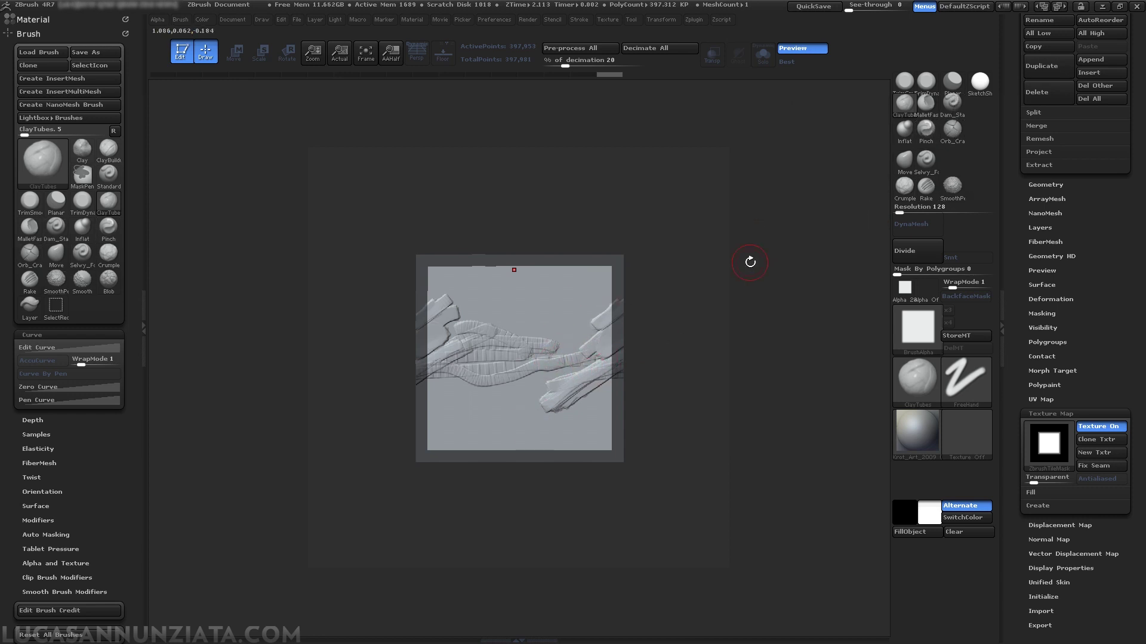
{"action": "left_click", "coordinate": [925, 133]}
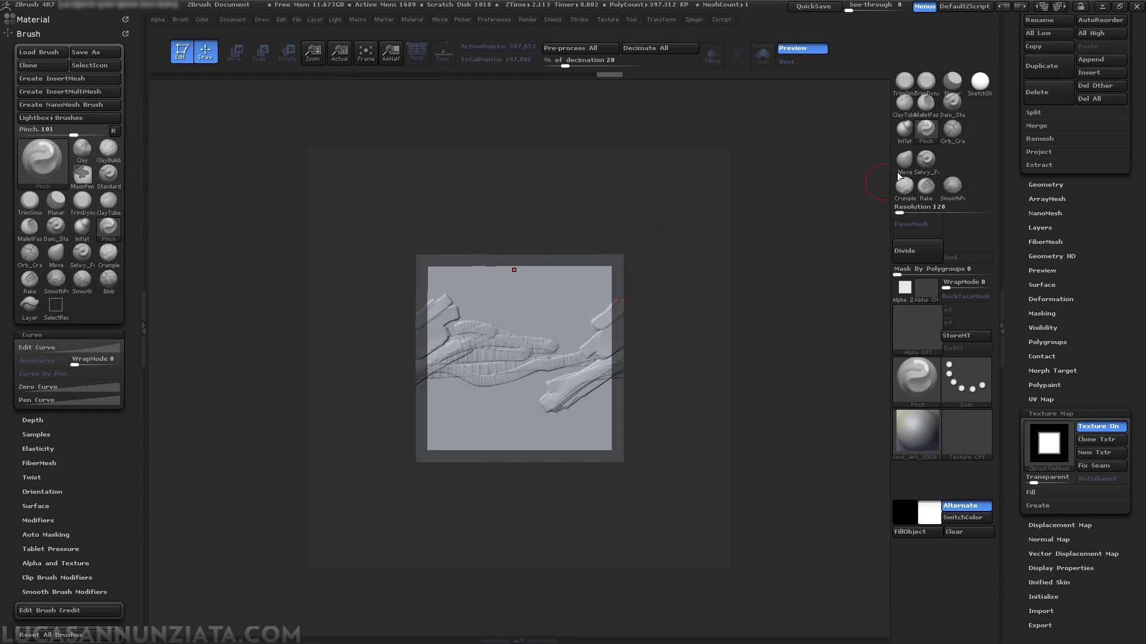
{"action": "left_click", "coordinate": [905, 129]}
{"action": "key", "text": "space"}
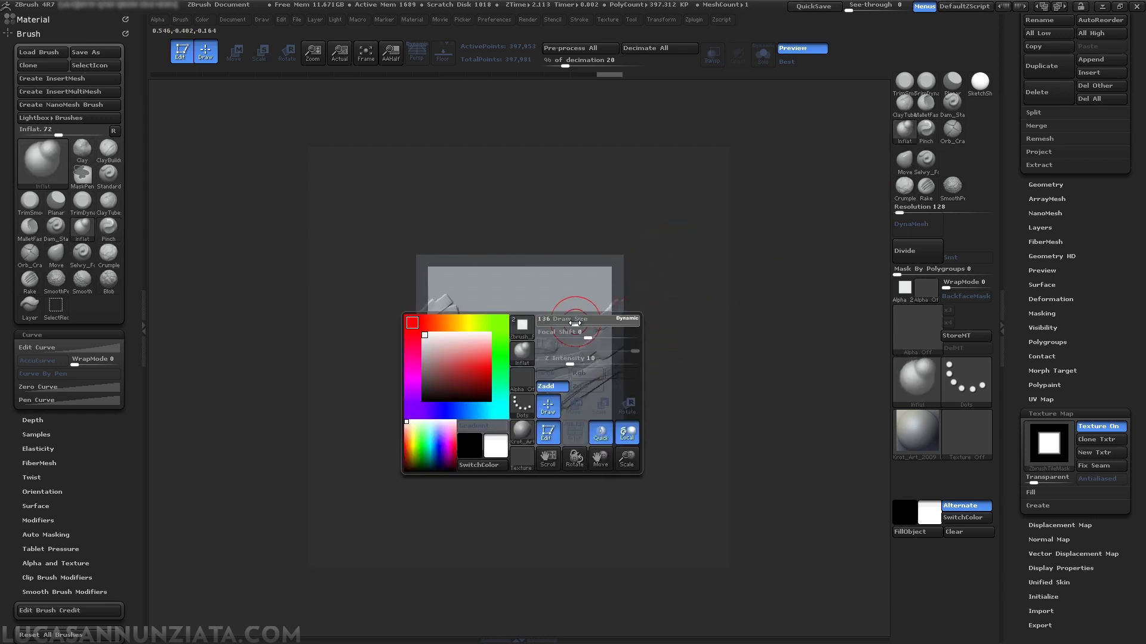
Step: Try Inflat strokes with WrapMode 0 across the tile's upper edge near its right corner, including a check with texture transparency at 22
{"action": "left_click_drag", "start_coordinate": [573, 278], "coordinate": [594, 266]}
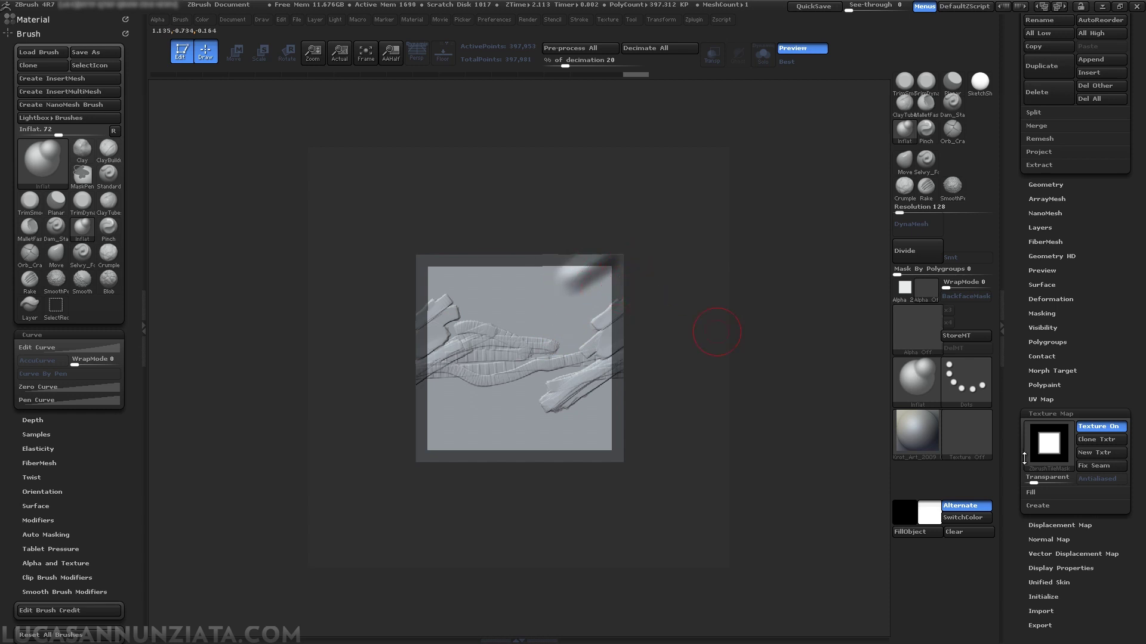
{"action": "left_click_drag", "start_coordinate": [1060, 482], "coordinate": [1076, 479]}
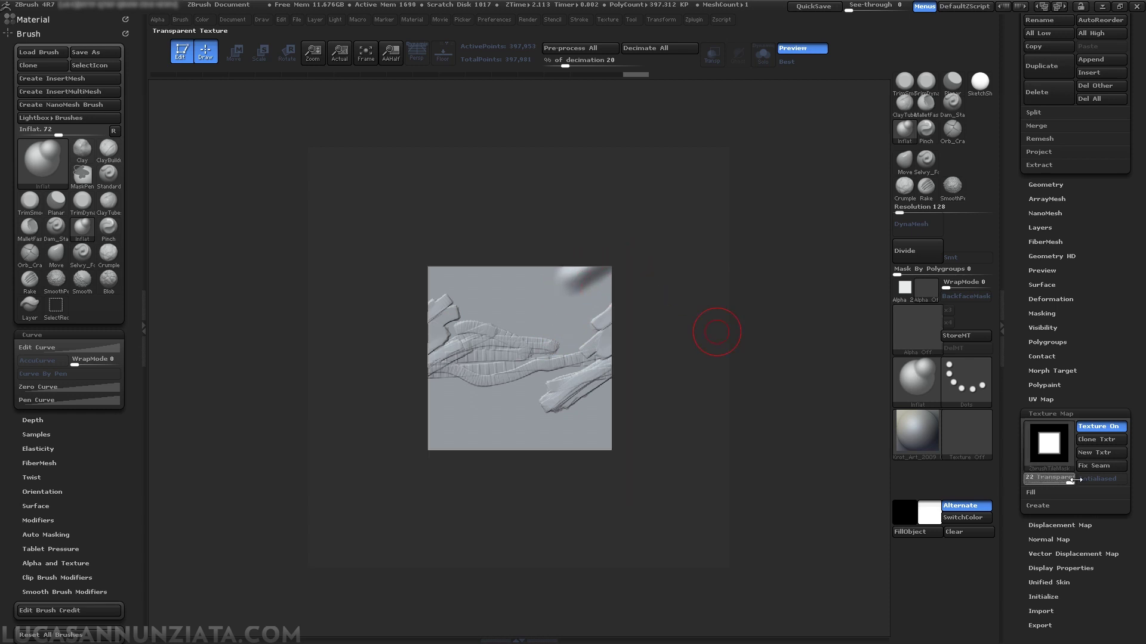
{"action": "right_click", "coordinate": [552, 346]}
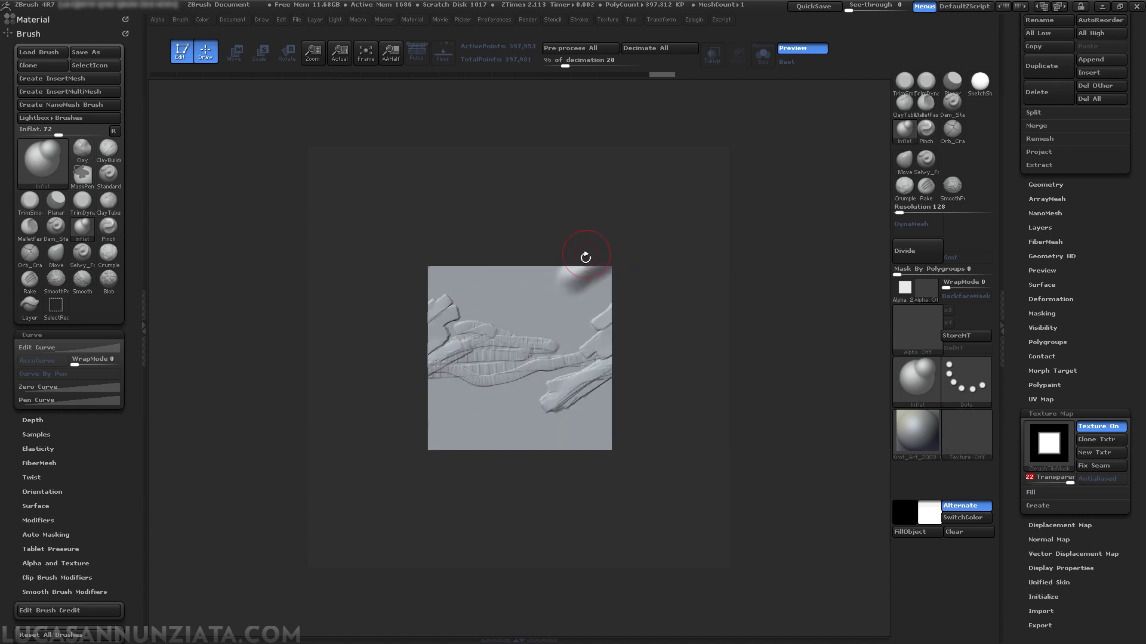
{"action": "left_click_drag", "start_coordinate": [583, 269], "coordinate": [597, 280]}
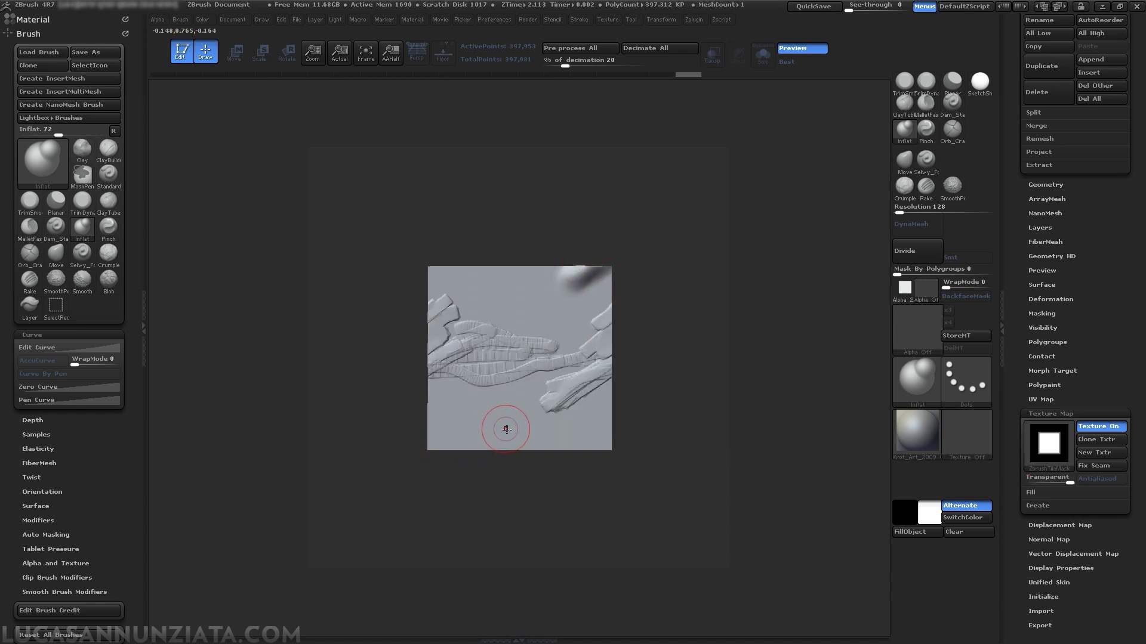
{"action": "key", "text": "ctrl+z"}
{"action": "key", "text": "ctrl+z"}
{"action": "key", "text": "ctrl+z"}
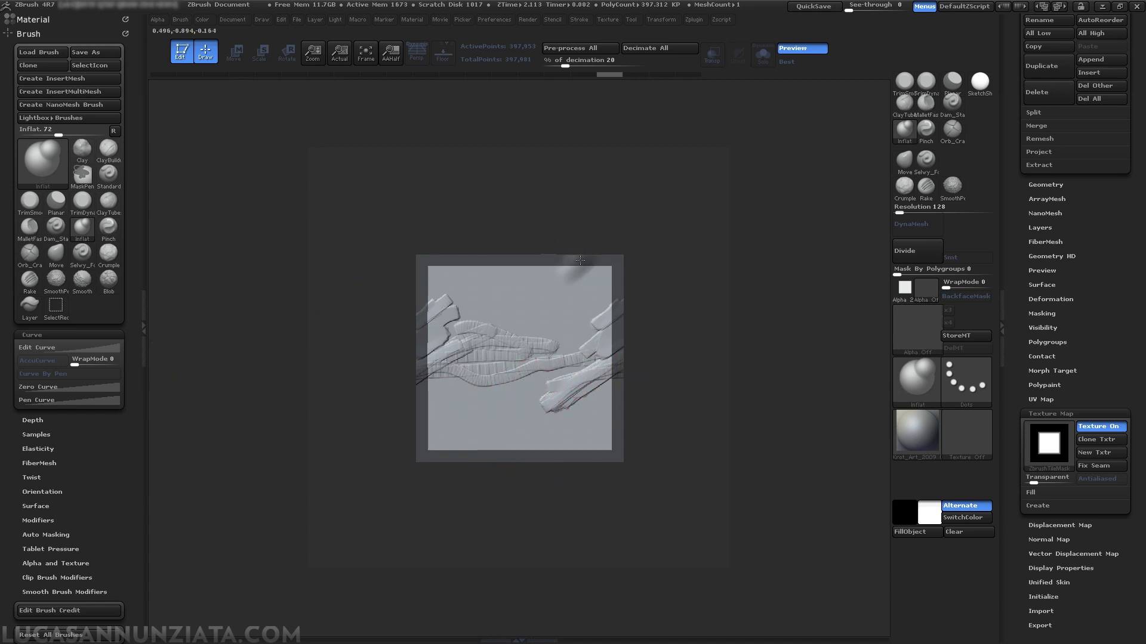
{"action": "left_click_drag", "start_coordinate": [579, 260], "coordinate": [588, 269]}
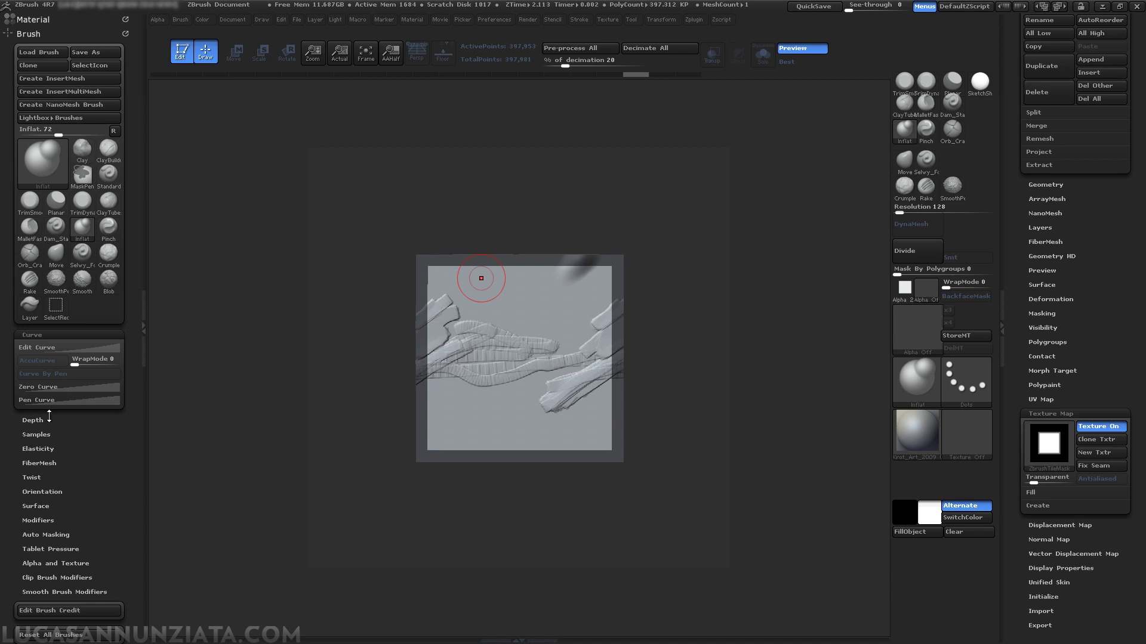
Step: Set the Inflat brush's WrapMode to 1, undo the unwrapped stroke, and sculpt strokes across the tile's upper edge and upper-left corner
{"action": "left_click_drag", "start_coordinate": [72, 362], "coordinate": [82, 365]}
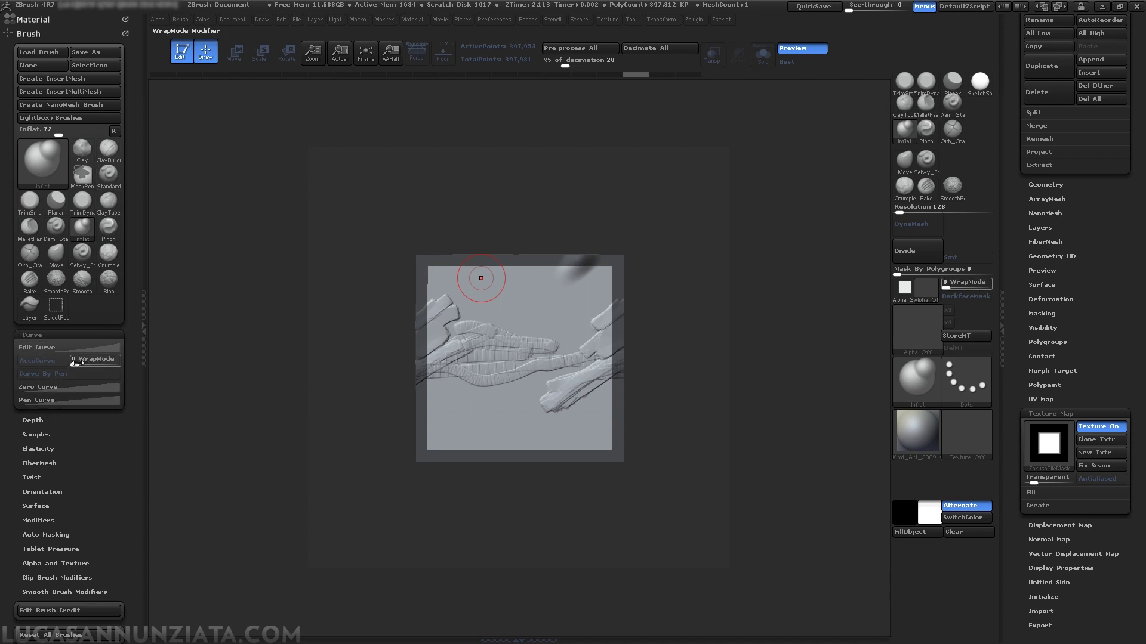
{"action": "key", "text": "ctrl+z"}
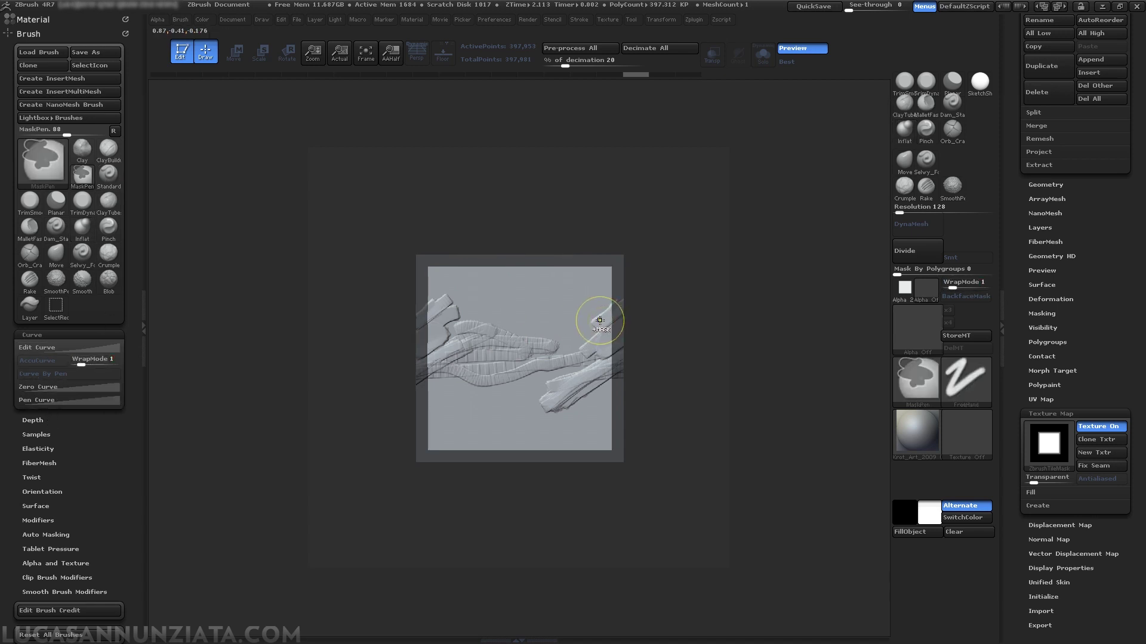
{"action": "left_click_drag", "start_coordinate": [580, 271], "coordinate": [571, 282]}
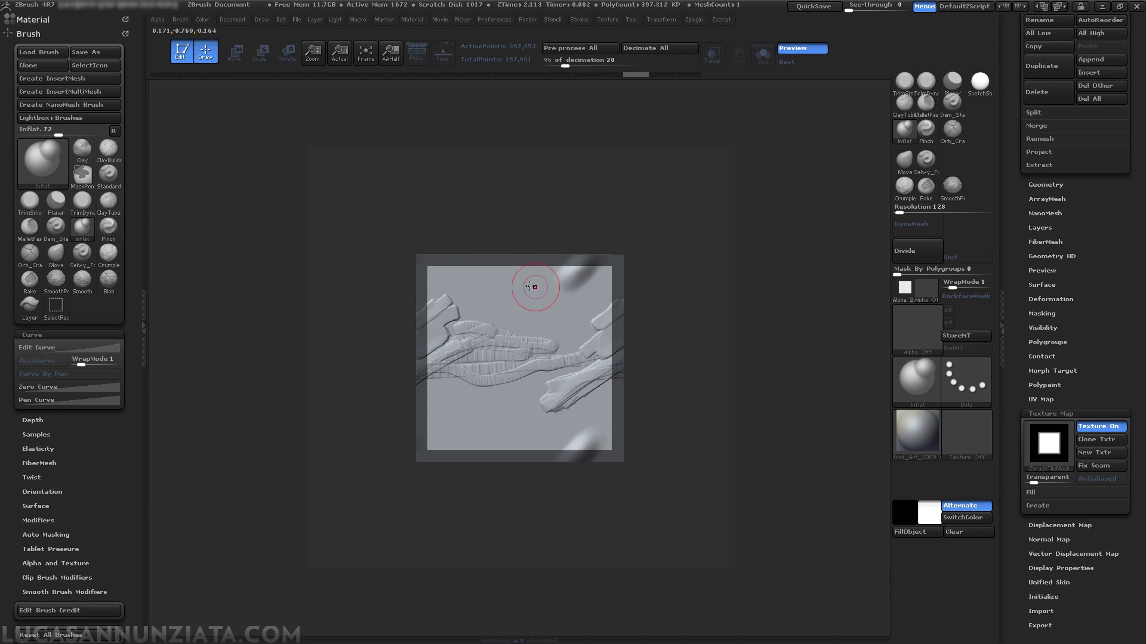
{"action": "left_click_drag", "start_coordinate": [425, 257], "coordinate": [442, 277]}
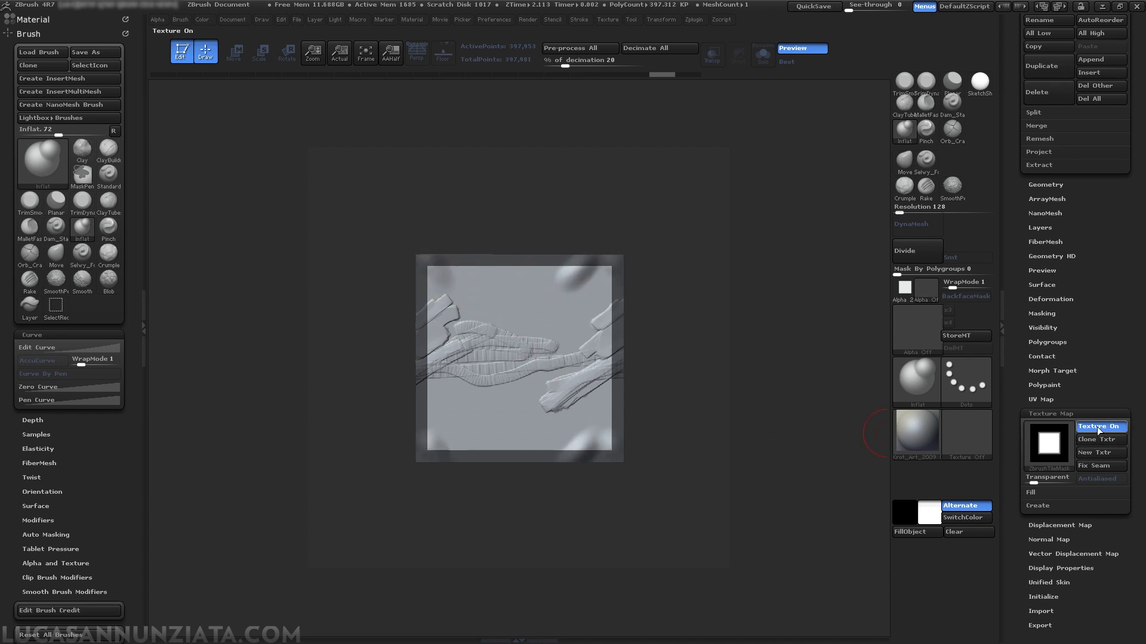
Step: Set the texture transparency to 0 and turn off the texture map to show the whole repeating plane
{"action": "left_click_drag", "start_coordinate": [1034, 480], "coordinate": [1022, 480]}
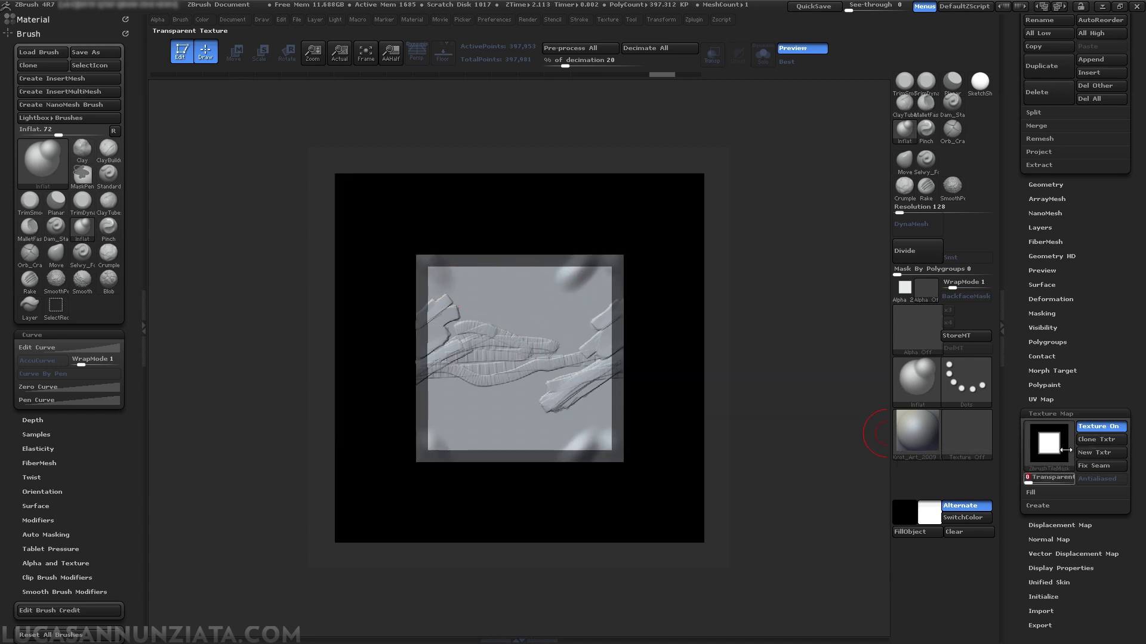
{"action": "left_click", "coordinate": [1101, 427]}
{"action": "key", "text": "shift"}
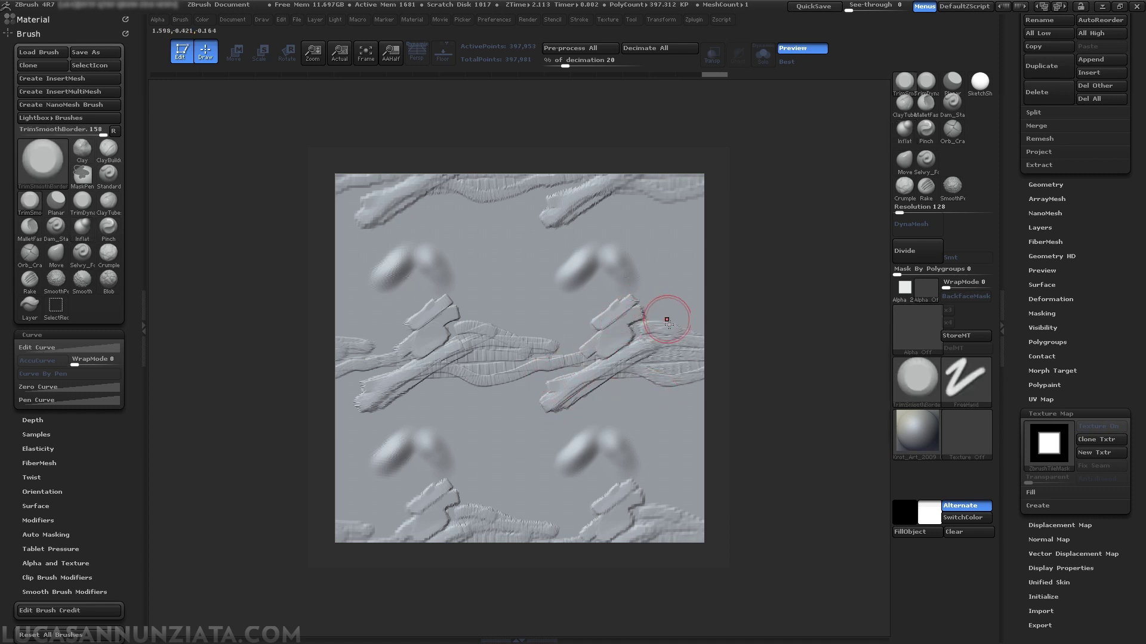
Step: Cover the whole plane with overlapping ClayTubes strokes in varied directions, crossing the tile borders
{"action": "key", "text": "b"}
{"action": "key", "text": "c"}
{"action": "key", "text": "t"}
{"action": "mouse_move", "coordinate": [562, 362]}
{"action": "left_mouse_down"}
{"action": "mouse_move", "coordinate": [605, 317]}
{"action": "mouse_move", "coordinate": [680, 271]}
{"action": "mouse_move", "coordinate": [663, 246]}
{"action": "mouse_move", "coordinate": [651, 275]}
{"action": "mouse_move", "coordinate": [640, 184]}
{"action": "mouse_move", "coordinate": [678, 267]}
{"action": "left_mouse_up"}
{"action": "mouse_move", "coordinate": [647, 202]}
{"action": "left_mouse_down"}
{"action": "mouse_move", "coordinate": [688, 237]}
{"action": "mouse_move", "coordinate": [498, 206]}
{"action": "mouse_move", "coordinate": [382, 256]}
{"action": "left_mouse_up"}
{"action": "left_click_drag", "start_coordinate": [411, 203], "coordinate": [364, 302]}
{"action": "mouse_move", "coordinate": [391, 210]}
{"action": "left_mouse_down"}
{"action": "mouse_move", "coordinate": [353, 289]}
{"action": "mouse_move", "coordinate": [358, 251]}
{"action": "mouse_move", "coordinate": [354, 408]}
{"action": "mouse_move", "coordinate": [373, 519]}
{"action": "mouse_move", "coordinate": [361, 528]}
{"action": "mouse_move", "coordinate": [407, 510]}
{"action": "mouse_move", "coordinate": [421, 525]}
{"action": "left_mouse_up"}
{"action": "mouse_move", "coordinate": [394, 486]}
{"action": "left_mouse_down"}
{"action": "mouse_move", "coordinate": [507, 429]}
{"action": "mouse_move", "coordinate": [514, 467]}
{"action": "left_mouse_up"}
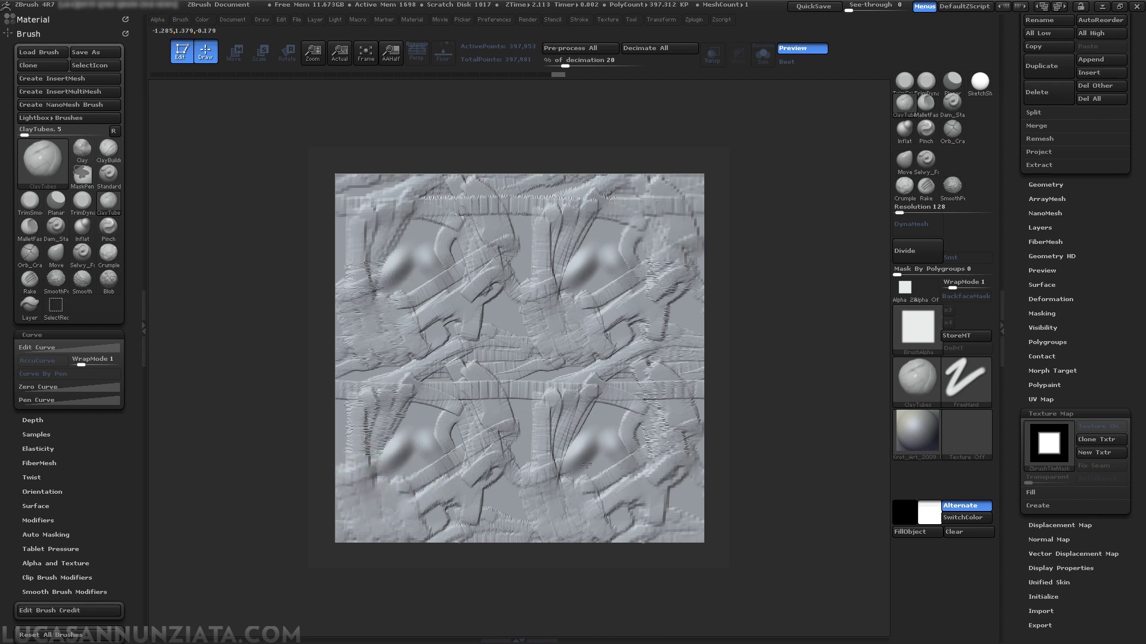
{"action": "mouse_move", "coordinate": [586, 464]}
{"action": "left_mouse_down"}
{"action": "mouse_move", "coordinate": [507, 472]}
{"action": "mouse_move", "coordinate": [537, 513]}
{"action": "mouse_move", "coordinate": [556, 495]}
{"action": "left_mouse_up"}
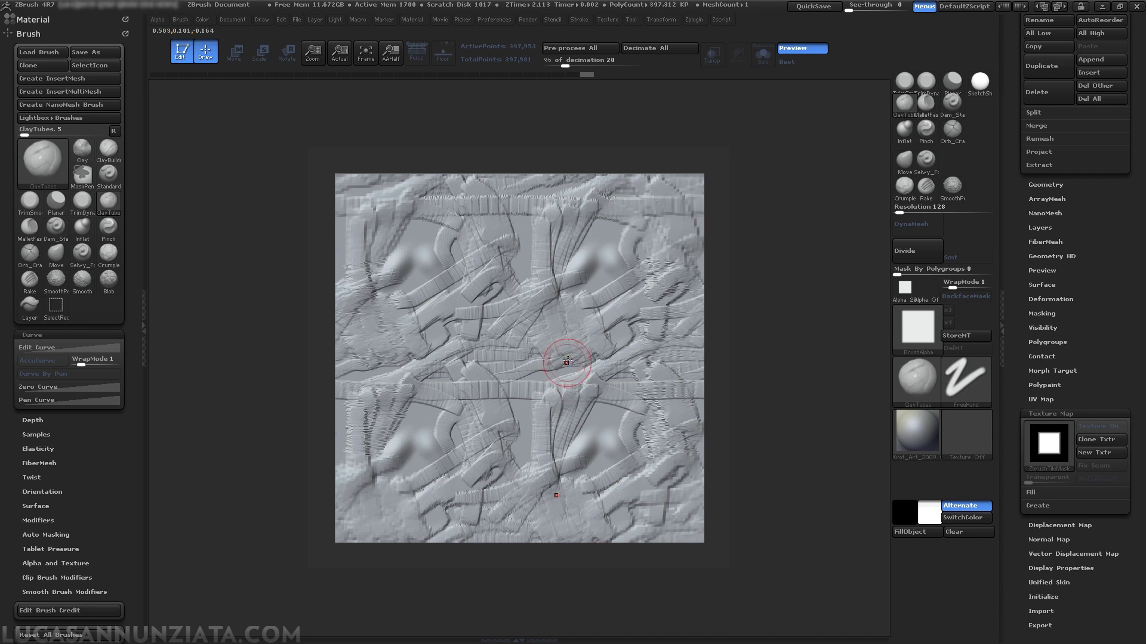
Step: Subdivide the plane twice and add another ClayTubes stroke in its lower middle area
{"action": "key", "text": "ctrl"}
{"action": "key", "text": "ctrl+d"}
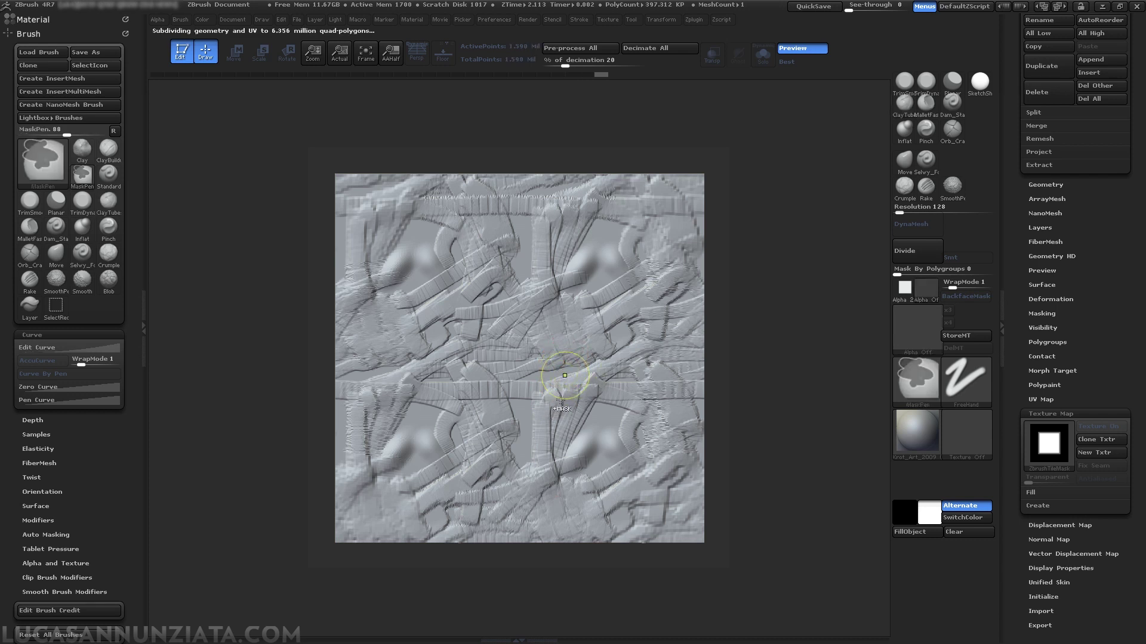
{"action": "mouse_move", "coordinate": [517, 430]}
{"action": "left_mouse_down"}
{"action": "mouse_move", "coordinate": [559, 418]}
{"action": "mouse_move", "coordinate": [567, 435]}
{"action": "mouse_move", "coordinate": [528, 454]}
{"action": "left_mouse_up"}
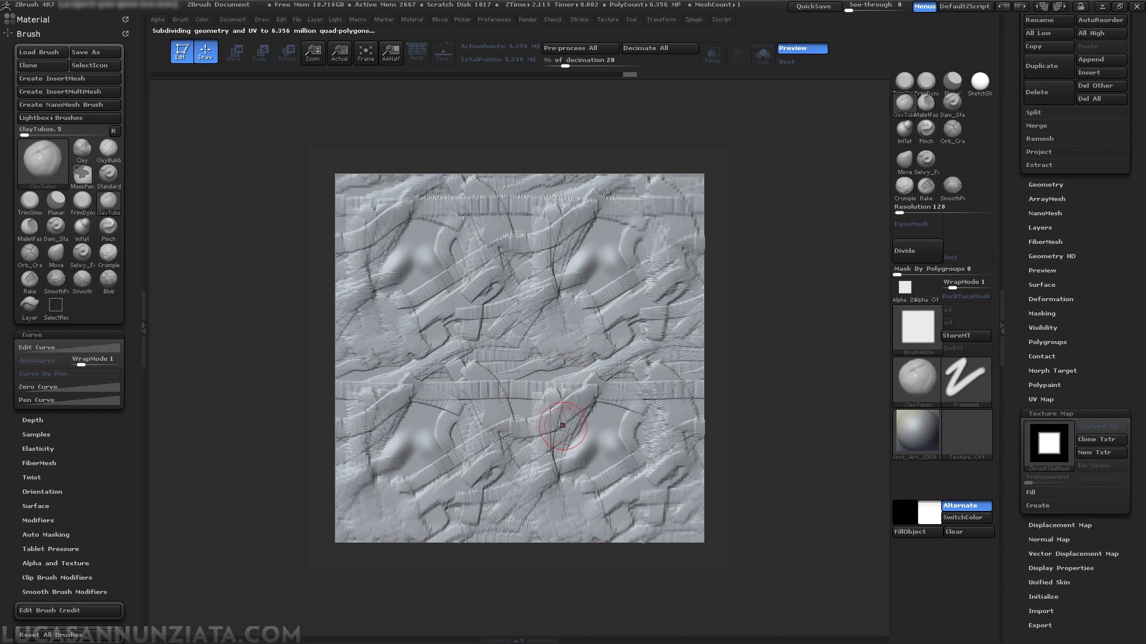
Step: Turn the texture map back on, hide its black surround with transparency, and sculpt ClayTubes strokes across the tile's lower-right border
{"action": "left_click", "coordinate": [1095, 426]}
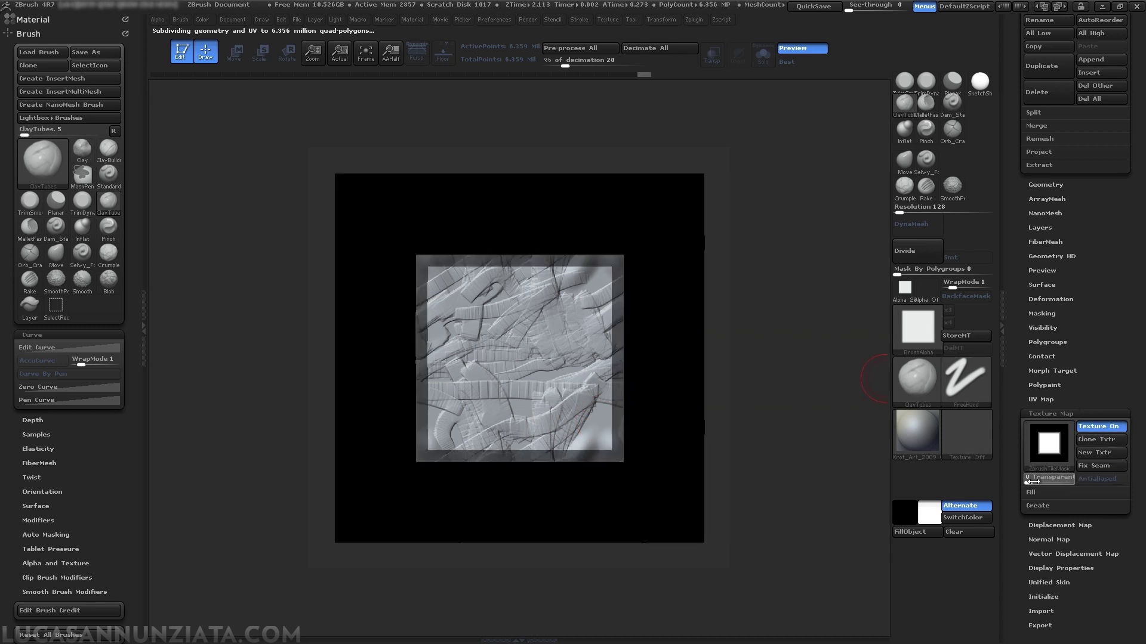
{"action": "left_click_drag", "start_coordinate": [1033, 481], "coordinate": [1042, 483]}
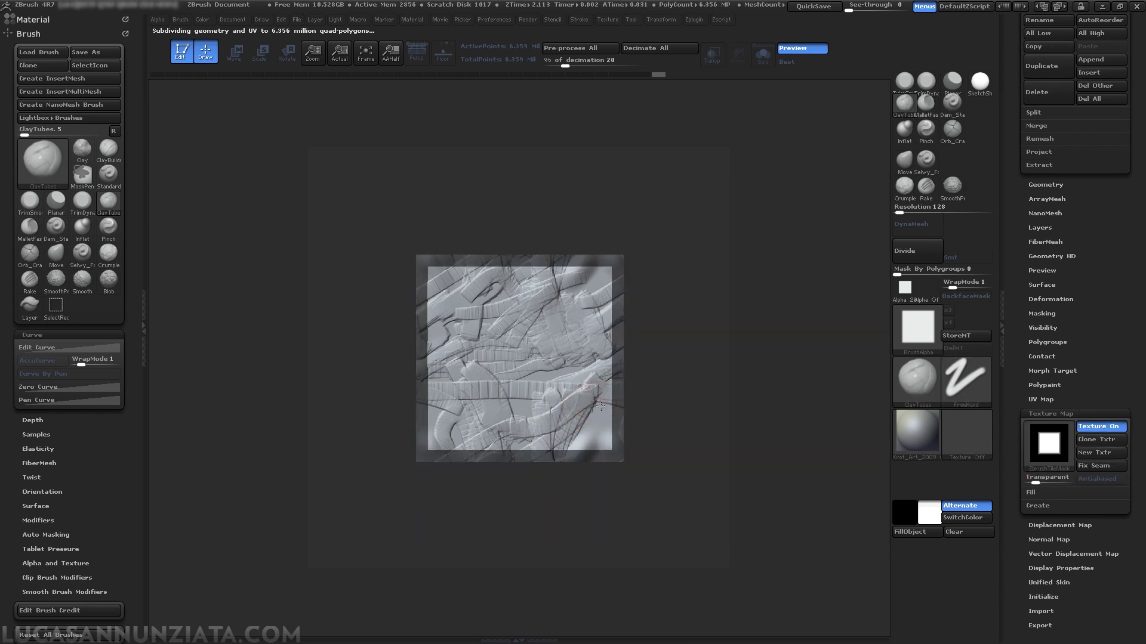
{"action": "left_click_drag", "start_coordinate": [601, 398], "coordinate": [579, 427]}
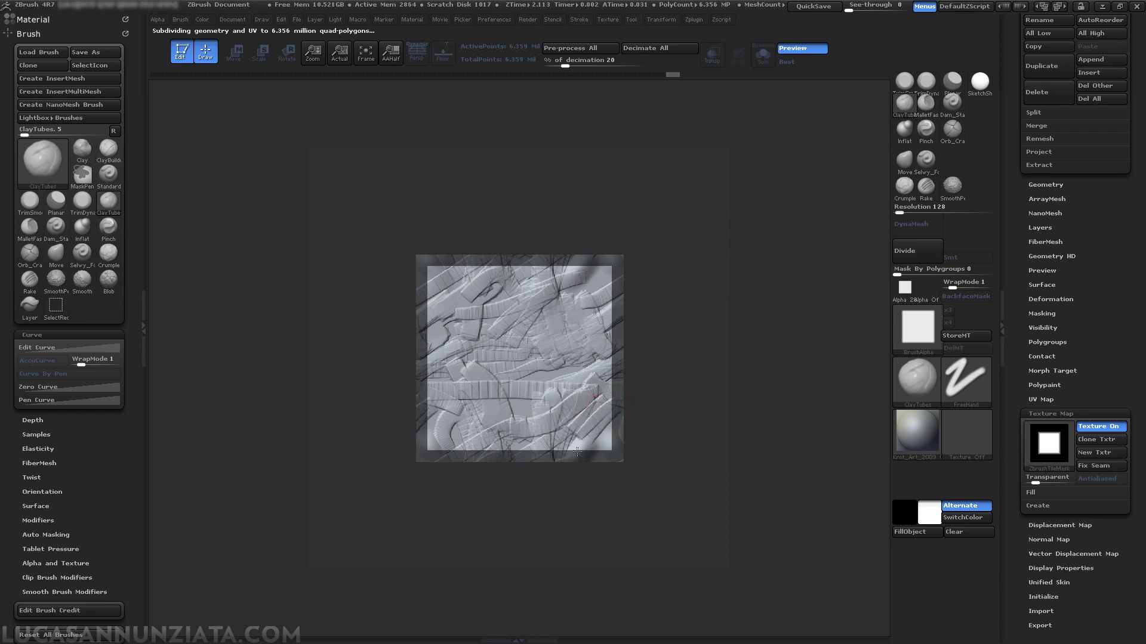
{"action": "left_click_drag", "start_coordinate": [616, 415], "coordinate": [586, 452]}
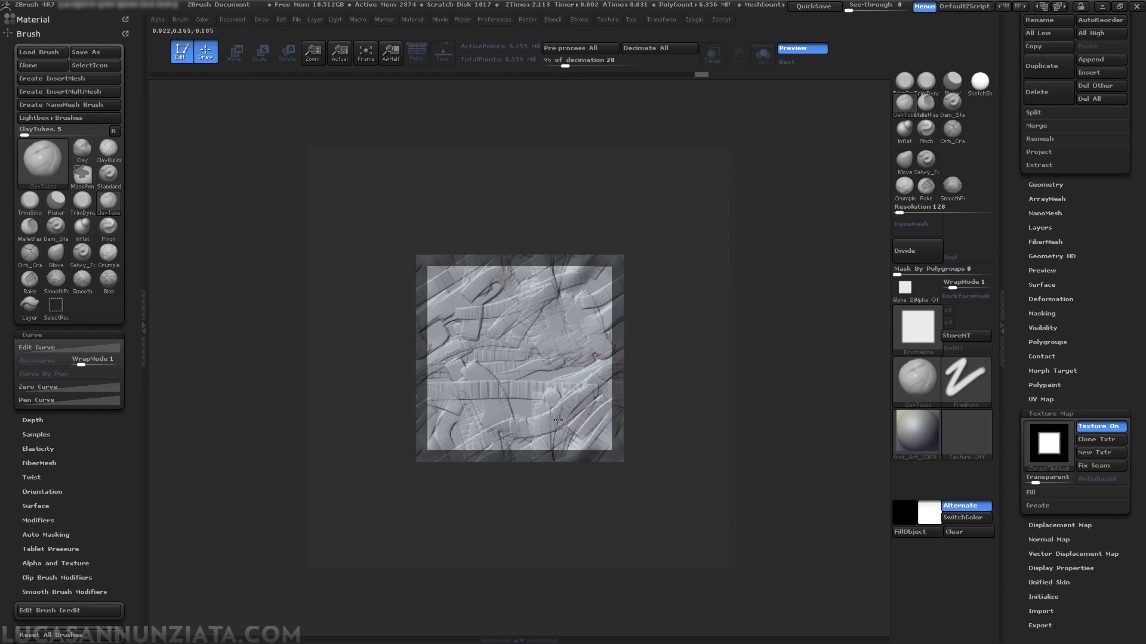
{"action": "mouse_move", "coordinate": [555, 395]}
{"action": "left_mouse_down"}
{"action": "mouse_move", "coordinate": [591, 370]}
{"action": "mouse_move", "coordinate": [679, 346]}
{"action": "left_mouse_up"}
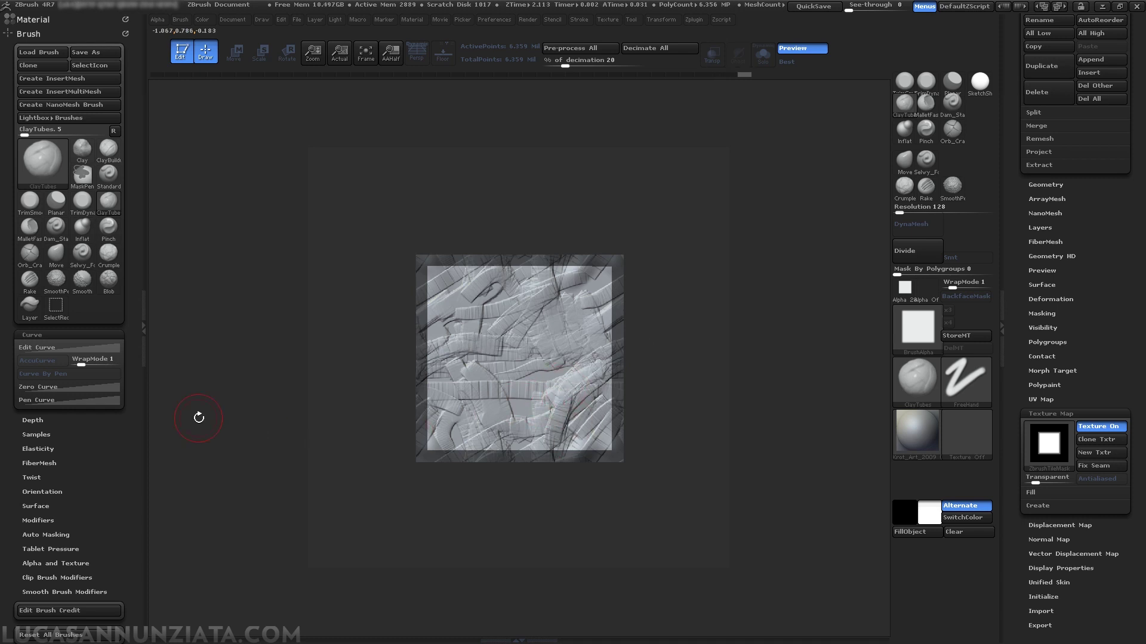
Step: Set the ClayTubes WrapMode to 2, sculpt a stroke near the tile's centre, and reset WrapMode to 0
{"action": "left_click_drag", "start_coordinate": [81, 364], "coordinate": [87, 365]}
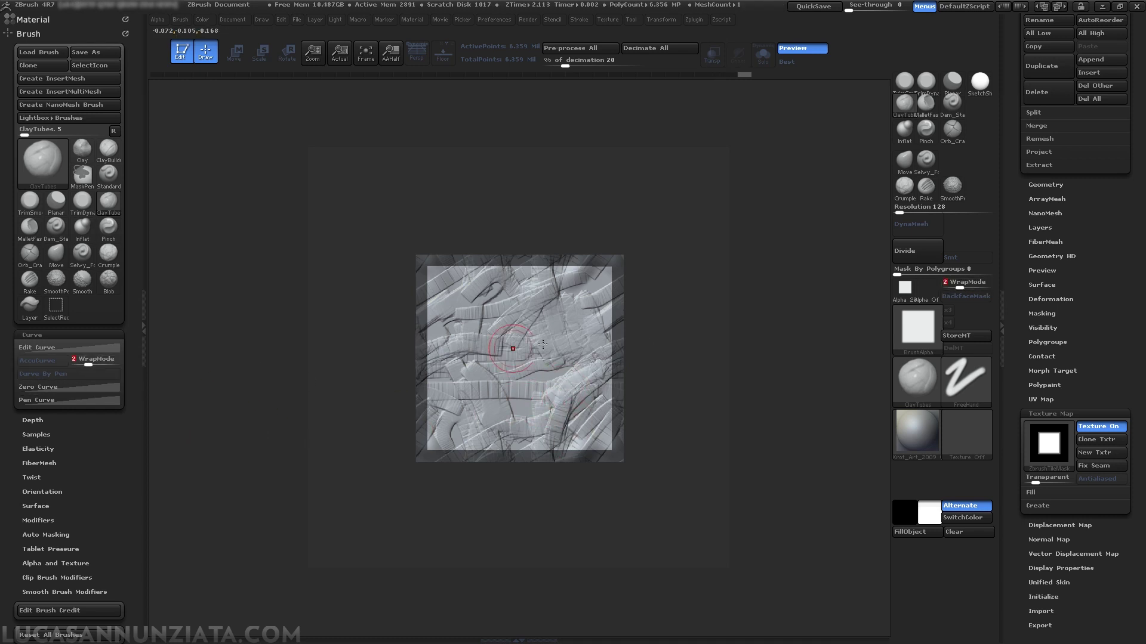
{"action": "mouse_move", "coordinate": [558, 367]}
{"action": "left_mouse_down"}
{"action": "mouse_move", "coordinate": [569, 373]}
{"action": "mouse_move", "coordinate": [544, 388]}
{"action": "mouse_move", "coordinate": [574, 373]}
{"action": "mouse_move", "coordinate": [547, 392]}
{"action": "left_mouse_up"}
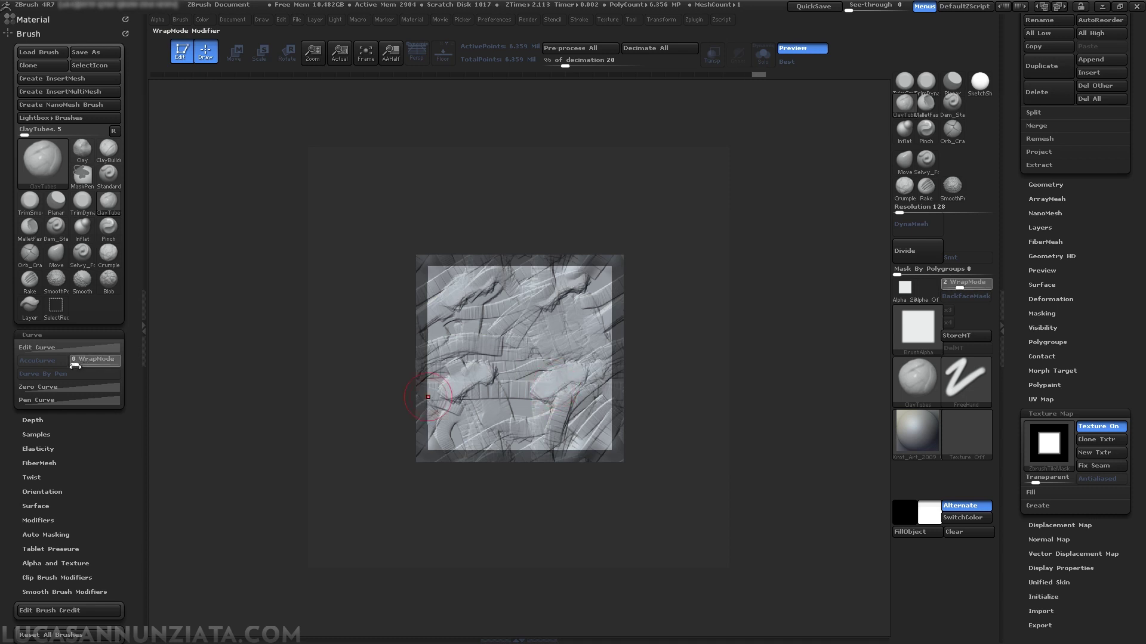
{"action": "left_click_drag", "start_coordinate": [75, 366], "coordinate": [72, 366]}
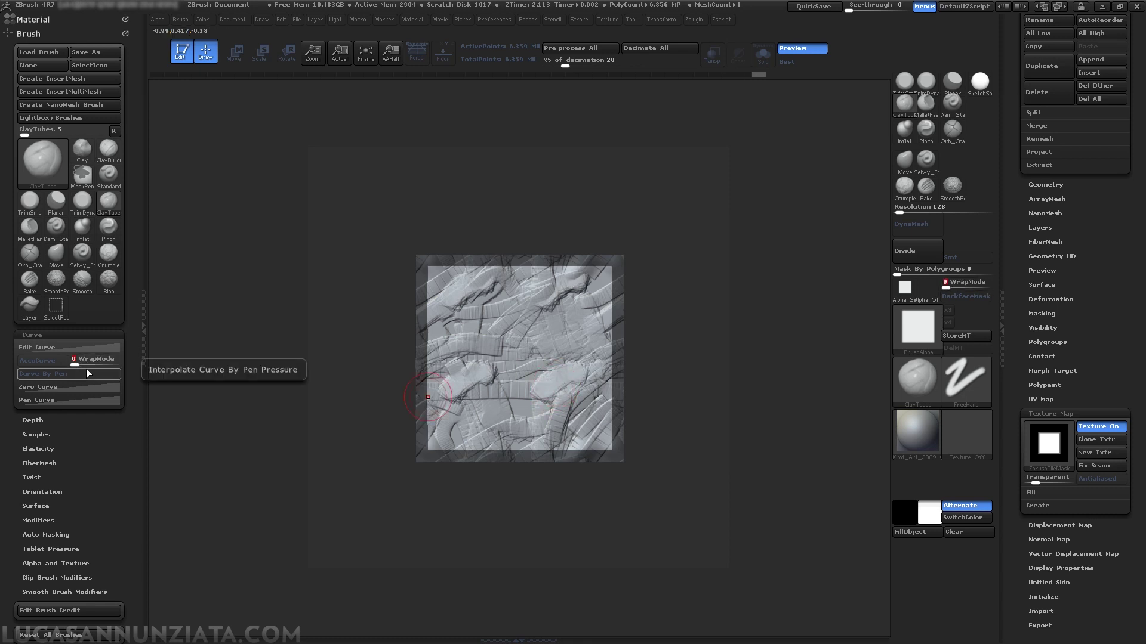
Step: Select the Framer subtool, frame the view to its extent, and return to the Zbrush_Plane_Tile subtool
{"action": "left_click", "coordinate": [1095, 426]}
{"action": "left_click", "coordinate": [1095, 426]}
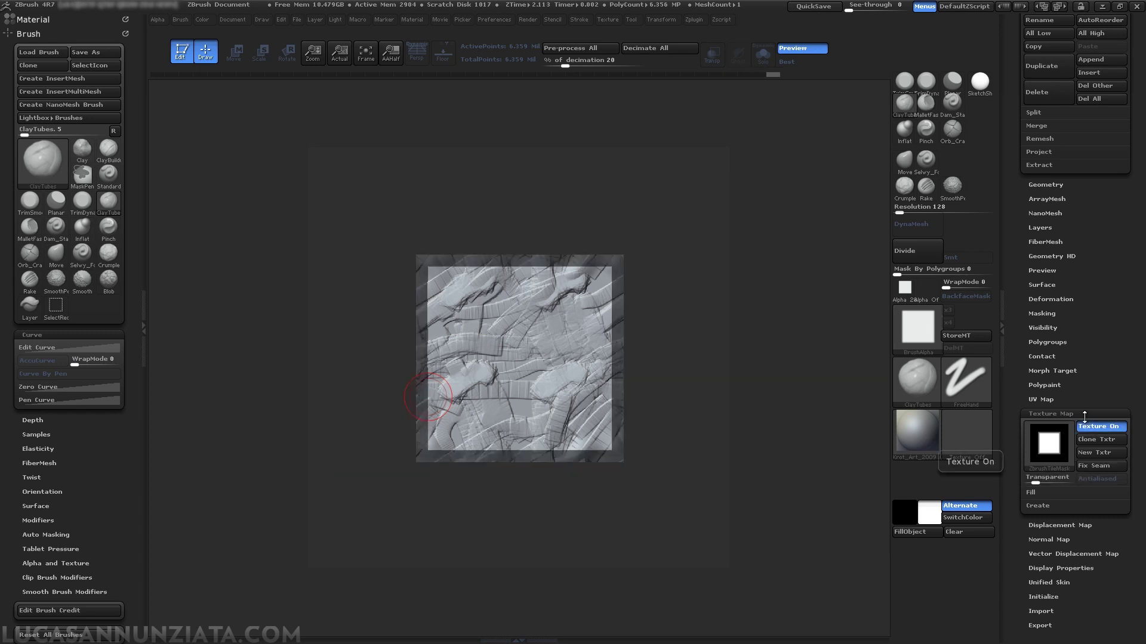
{"action": "left_click_drag", "start_coordinate": [1078, 413], "coordinate": [1068, 527]}
{"action": "mouse_move", "coordinate": [1060, 148]}
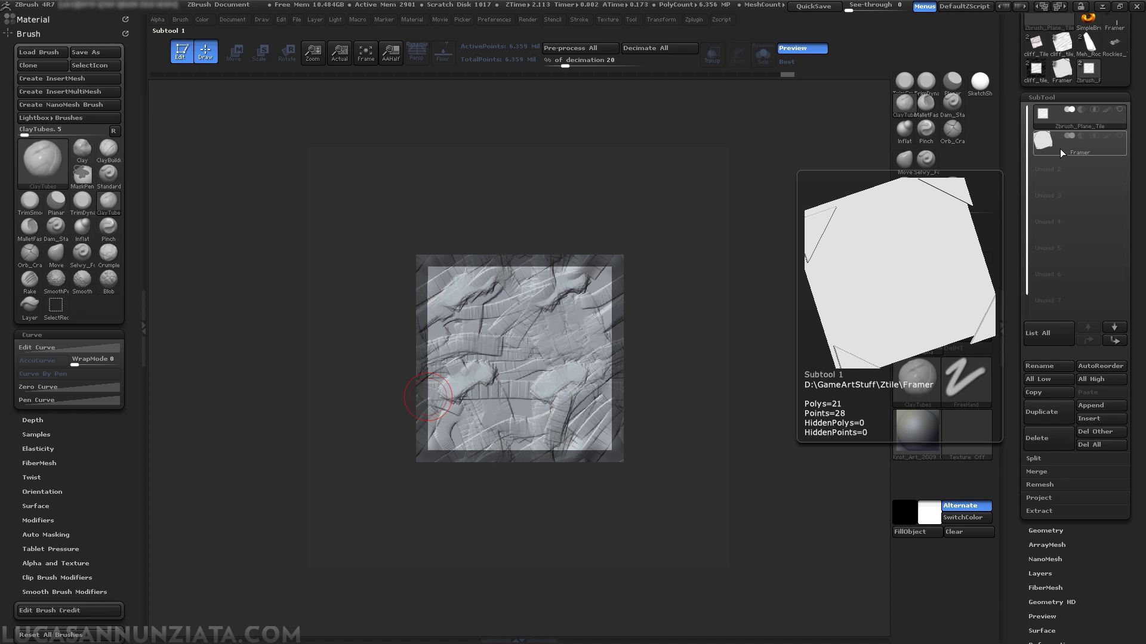
{"action": "left_click", "coordinate": [1060, 148]}
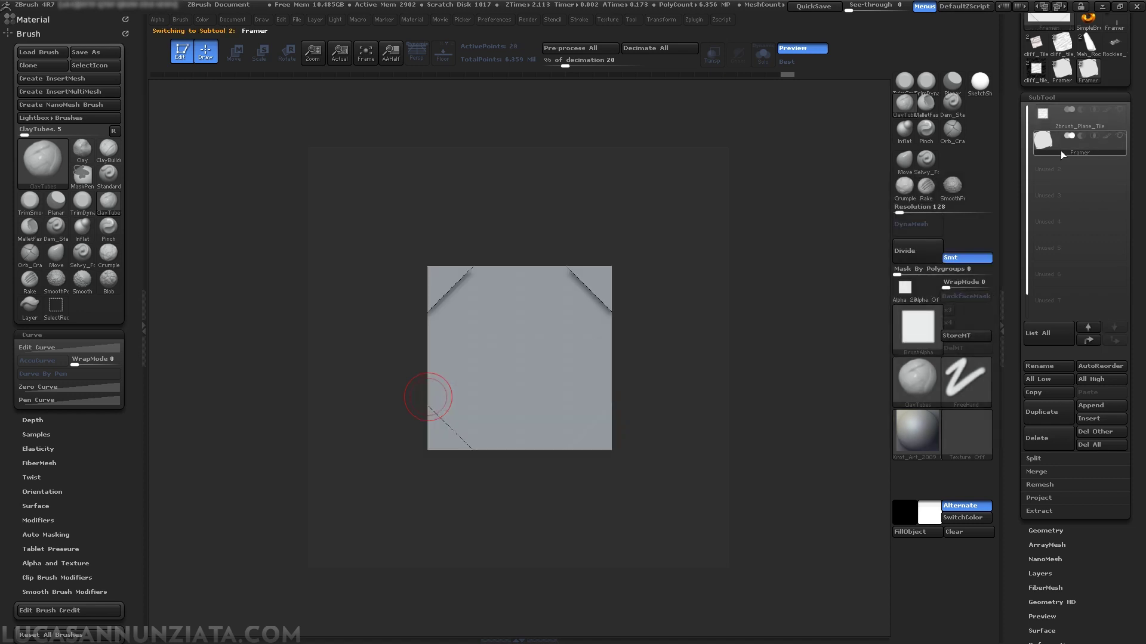
{"action": "left_click", "coordinate": [372, 63]}
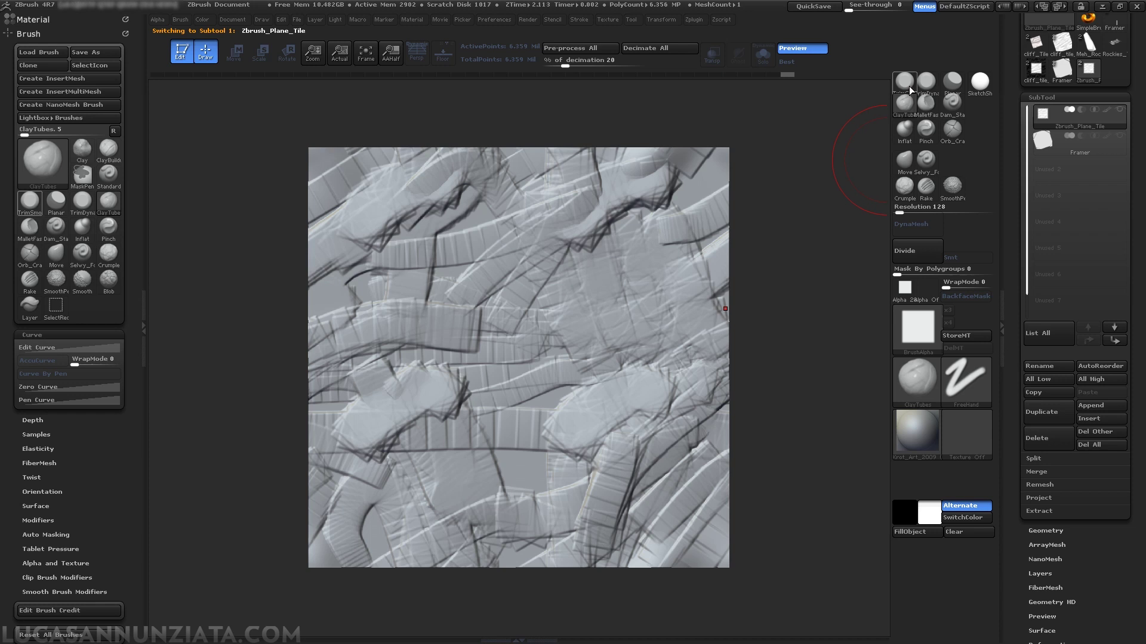
Step: Set the ClayTubes WrapMode to 1 and sculpt strokes along the tile's right border, upper edge, and from the centre toward the lower-left corner
{"action": "left_click", "coordinate": [80, 364]}
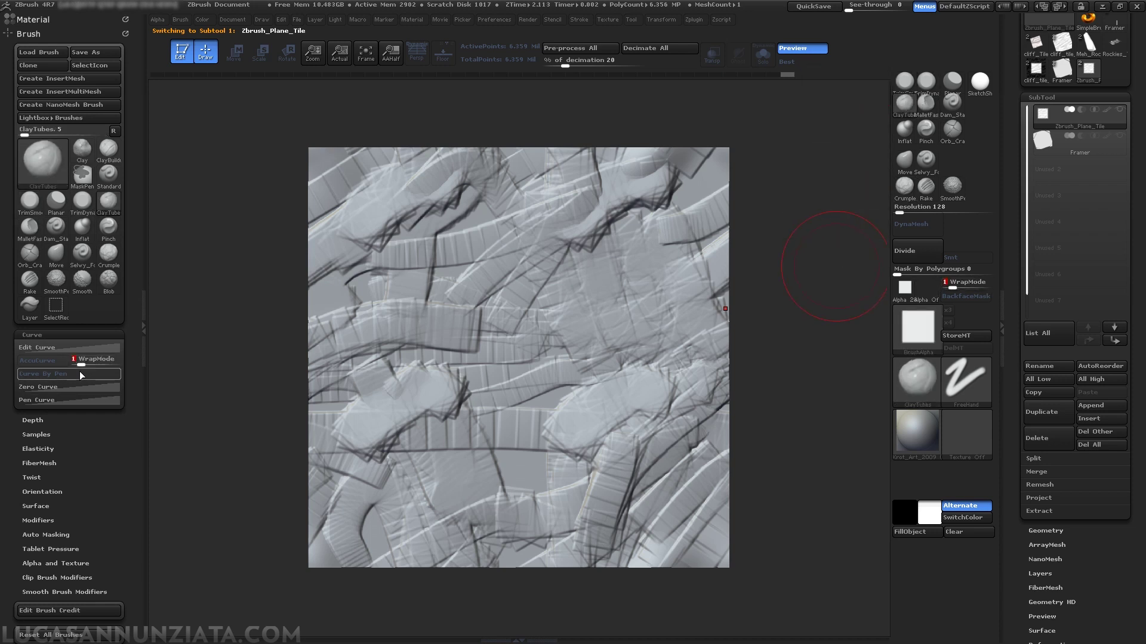
{"action": "mouse_move", "coordinate": [722, 317]}
{"action": "left_mouse_down", "text": "shift"}
{"action": "mouse_move", "coordinate": [711, 362]}
{"action": "mouse_move", "coordinate": [715, 327]}
{"action": "left_mouse_up", "text": "shift"}
{"action": "key", "text": "space"}
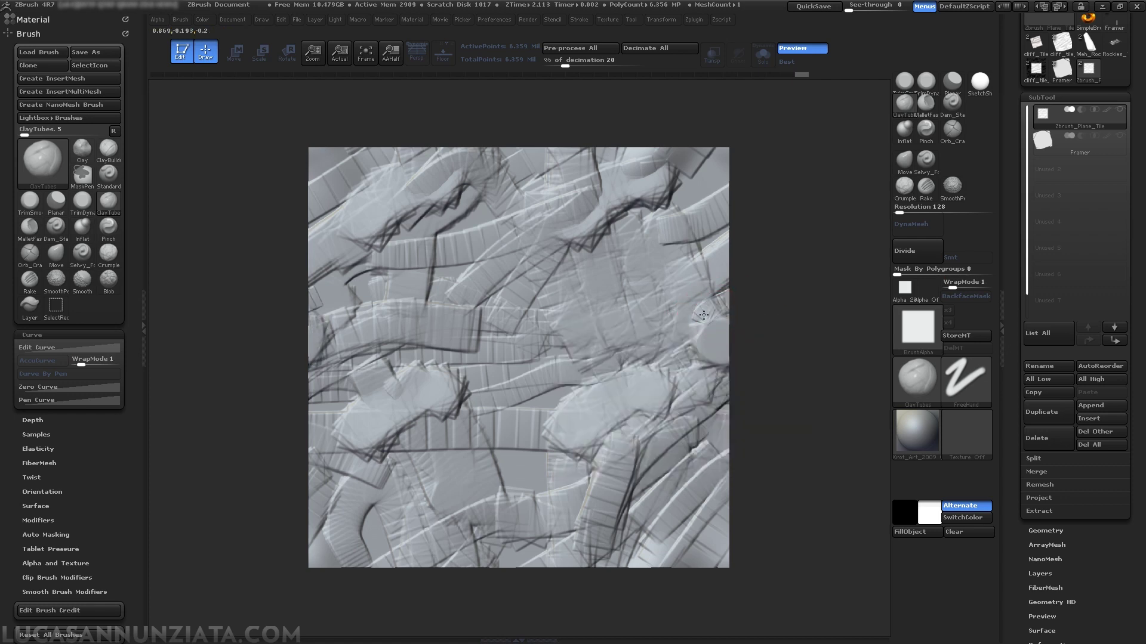
{"action": "key", "text": "space"}
{"action": "mouse_move", "coordinate": [732, 255]}
{"action": "left_mouse_down"}
{"action": "mouse_move", "coordinate": [756, 230]}
{"action": "mouse_move", "coordinate": [709, 315]}
{"action": "left_mouse_up"}
{"action": "left_click_drag", "start_coordinate": [721, 154], "coordinate": [707, 204]}
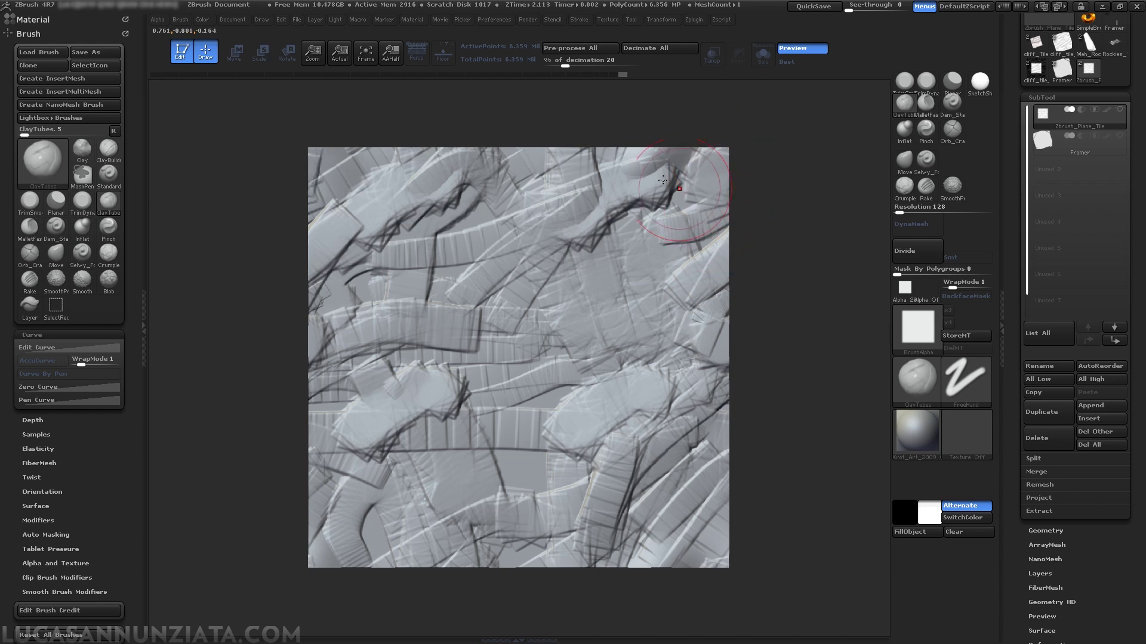
{"action": "mouse_move", "coordinate": [505, 163]}
{"action": "left_mouse_down"}
{"action": "mouse_move", "coordinate": [554, 161]}
{"action": "mouse_move", "coordinate": [531, 155]}
{"action": "mouse_move", "coordinate": [509, 182]}
{"action": "left_mouse_up"}
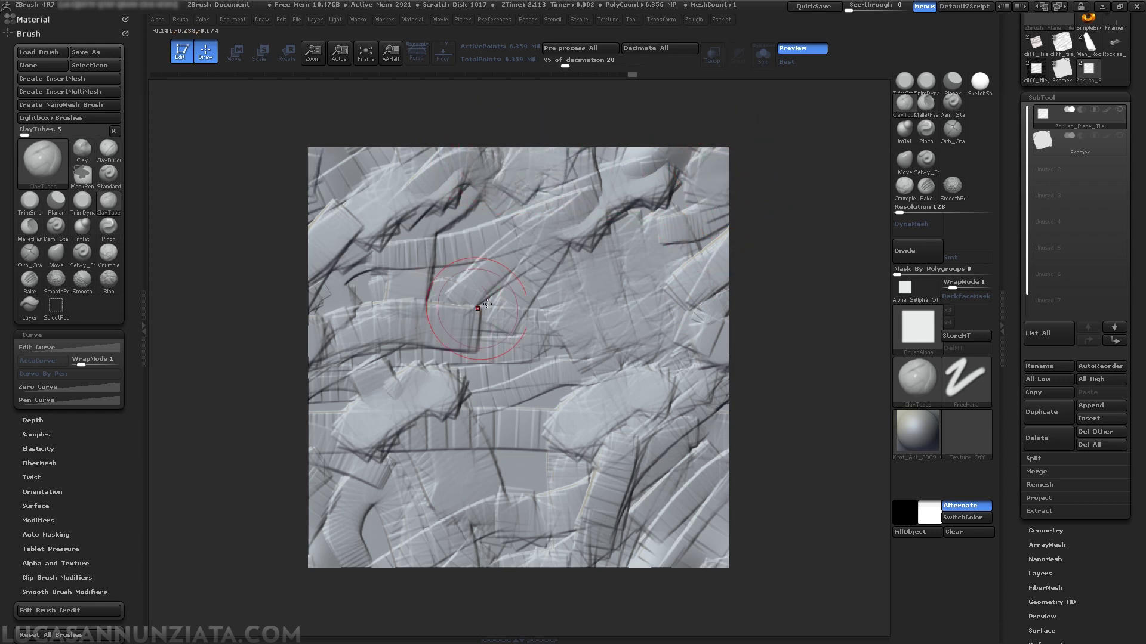
{"action": "mouse_move", "coordinate": [525, 284]}
{"action": "left_mouse_down"}
{"action": "mouse_move", "coordinate": [563, 240]}
{"action": "mouse_move", "coordinate": [602, 222]}
{"action": "mouse_move", "coordinate": [385, 537]}
{"action": "mouse_move", "coordinate": [358, 525]}
{"action": "mouse_move", "coordinate": [322, 555]}
{"action": "mouse_move", "coordinate": [330, 569]}
{"action": "mouse_move", "coordinate": [340, 436]}
{"action": "mouse_move", "coordinate": [334, 511]}
{"action": "mouse_move", "coordinate": [306, 506]}
{"action": "mouse_move", "coordinate": [328, 519]}
{"action": "left_mouse_up"}
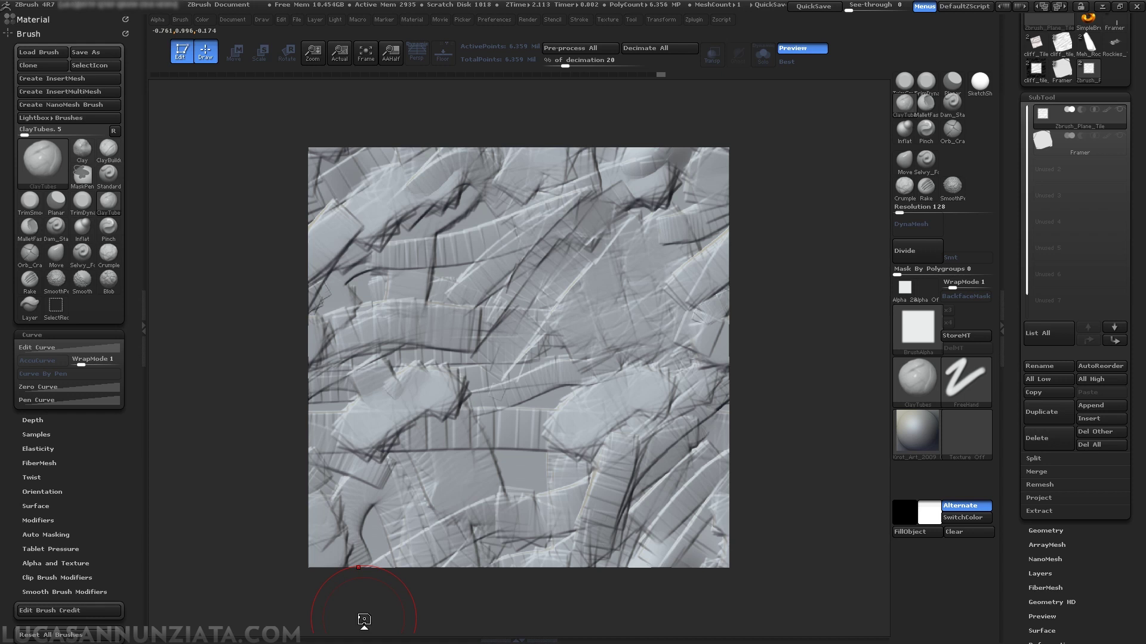
Step: Switch to the TrimSmoothBorder brush with WrapMode 0 and flatten the forms across the upper part of the tile
{"action": "key", "text": "shift"}
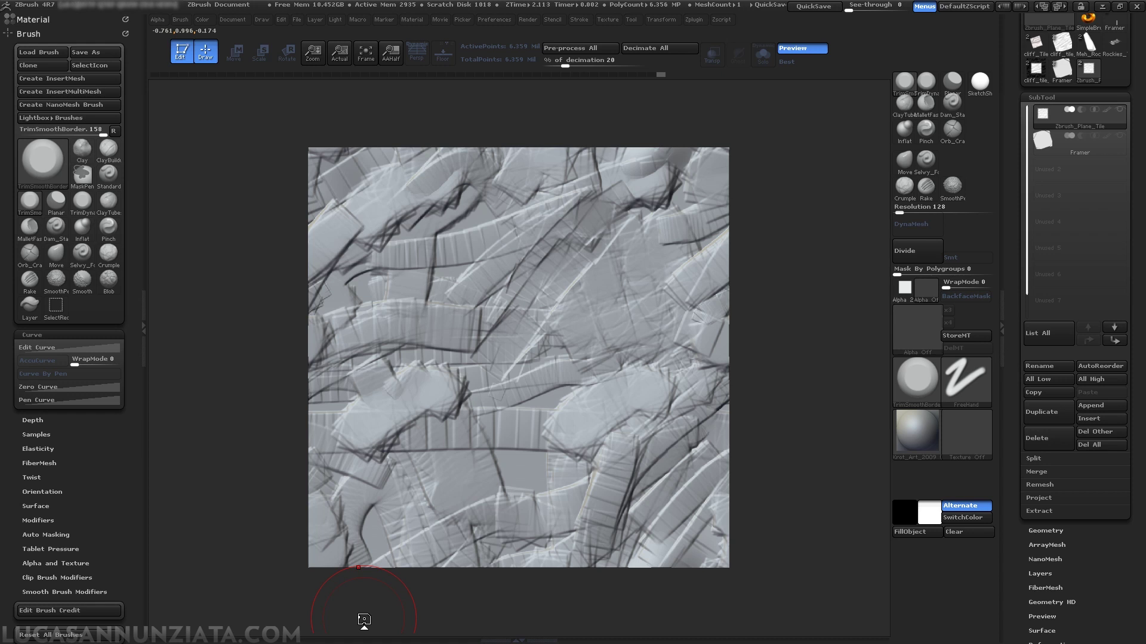
{"action": "mouse_move", "coordinate": [422, 214]}
{"action": "left_mouse_down"}
{"action": "mouse_move", "coordinate": [412, 234]}
{"action": "mouse_move", "coordinate": [454, 218]}
{"action": "mouse_move", "coordinate": [391, 194]}
{"action": "mouse_move", "coordinate": [387, 174]}
{"action": "mouse_move", "coordinate": [349, 203]}
{"action": "mouse_move", "coordinate": [321, 162]}
{"action": "mouse_move", "coordinate": [370, 191]}
{"action": "mouse_move", "coordinate": [309, 262]}
{"action": "mouse_move", "coordinate": [322, 274]}
{"action": "mouse_move", "coordinate": [456, 157]}
{"action": "mouse_move", "coordinate": [418, 179]}
{"action": "mouse_move", "coordinate": [454, 167]}
{"action": "mouse_move", "coordinate": [537, 191]}
{"action": "mouse_move", "coordinate": [478, 173]}
{"action": "mouse_move", "coordinate": [532, 166]}
{"action": "mouse_move", "coordinate": [567, 199]}
{"action": "mouse_move", "coordinate": [638, 173]}
{"action": "mouse_move", "coordinate": [591, 179]}
{"action": "mouse_move", "coordinate": [692, 191]}
{"action": "mouse_move", "coordinate": [714, 173]}
{"action": "mouse_move", "coordinate": [692, 245]}
{"action": "left_mouse_up"}
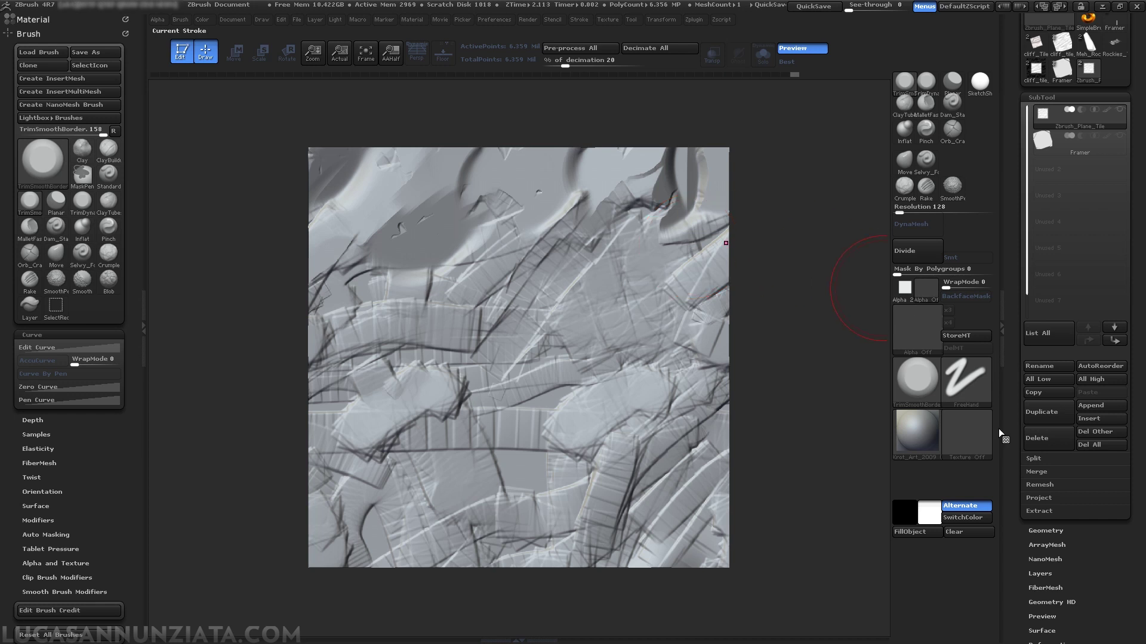
Step: Select the Framer subtool to reframe the view, return to the Zbrush_Plane_Tile subtool, and pull back to show the masked surround
{"action": "left_click_drag", "start_coordinate": [1095, 531], "coordinate": [1103, 608]}
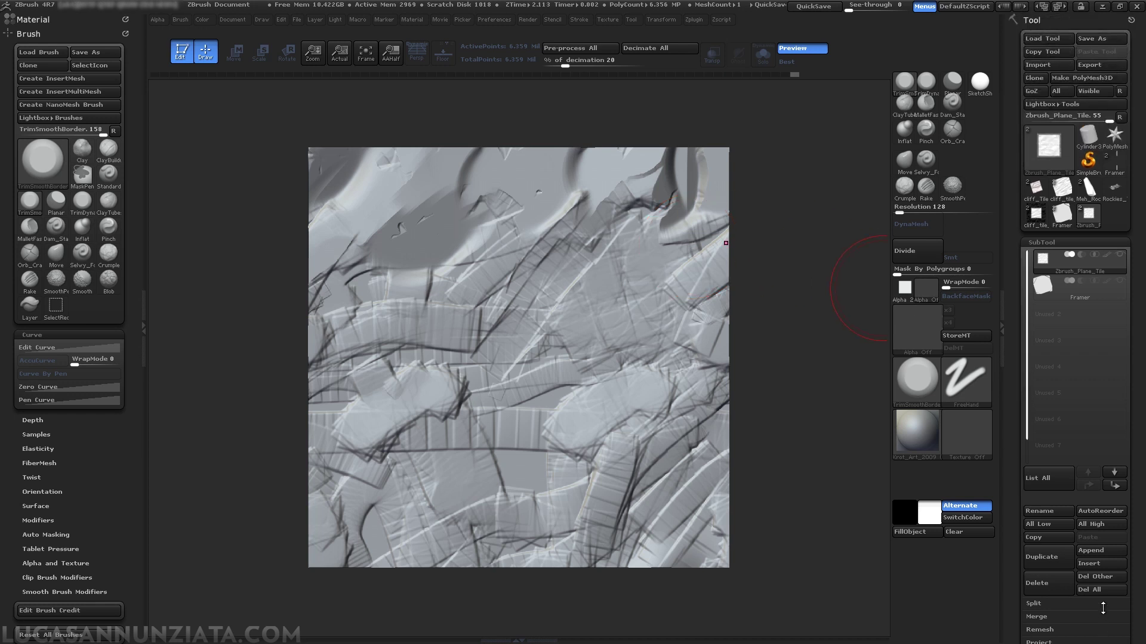
{"action": "left_click", "coordinate": [1056, 294]}
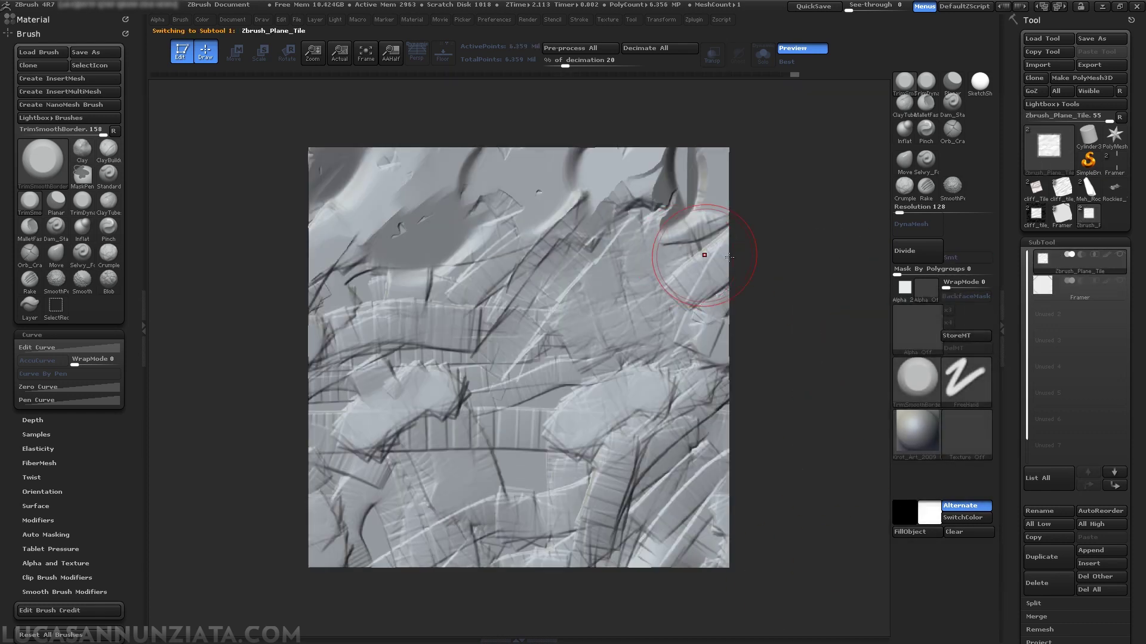
{"action": "mouse_move", "coordinate": [795, 406]}
{"action": "left_mouse_down", "text": "alt"}
{"action": "mouse_move", "coordinate": [793, 358]}
{"action": "mouse_move", "coordinate": [781, 370]}
{"action": "left_mouse_up", "text": "alt"}
{"action": "left_click_drag", "start_coordinate": [880, 289], "coordinate": [821, 356], "text": "alt"}
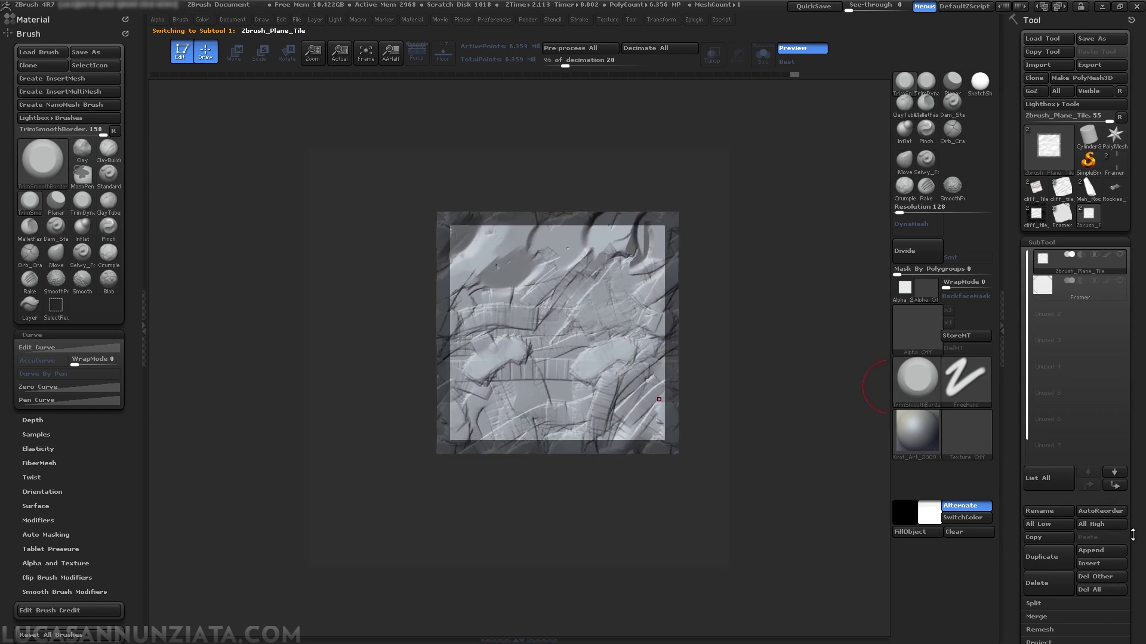
Step: Turn the texture map off to examine the repeated tiles around the trimmed area, and turn it back on
{"action": "left_click_drag", "start_coordinate": [1132, 534], "coordinate": [1103, 428]}
{"action": "left_click_drag", "start_coordinate": [1108, 555], "coordinate": [1106, 499]}
{"action": "left_click", "coordinate": [1105, 497]}
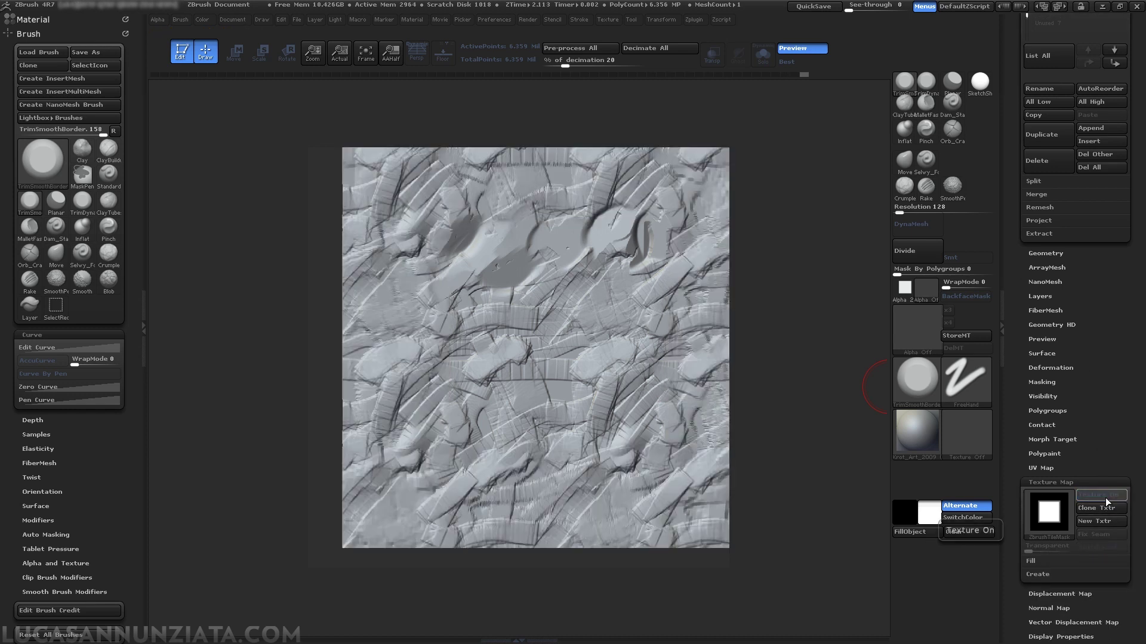
{"action": "left_click", "coordinate": [1105, 498]}
{"action": "left_click_drag", "start_coordinate": [1097, 481], "coordinate": [1081, 612]}
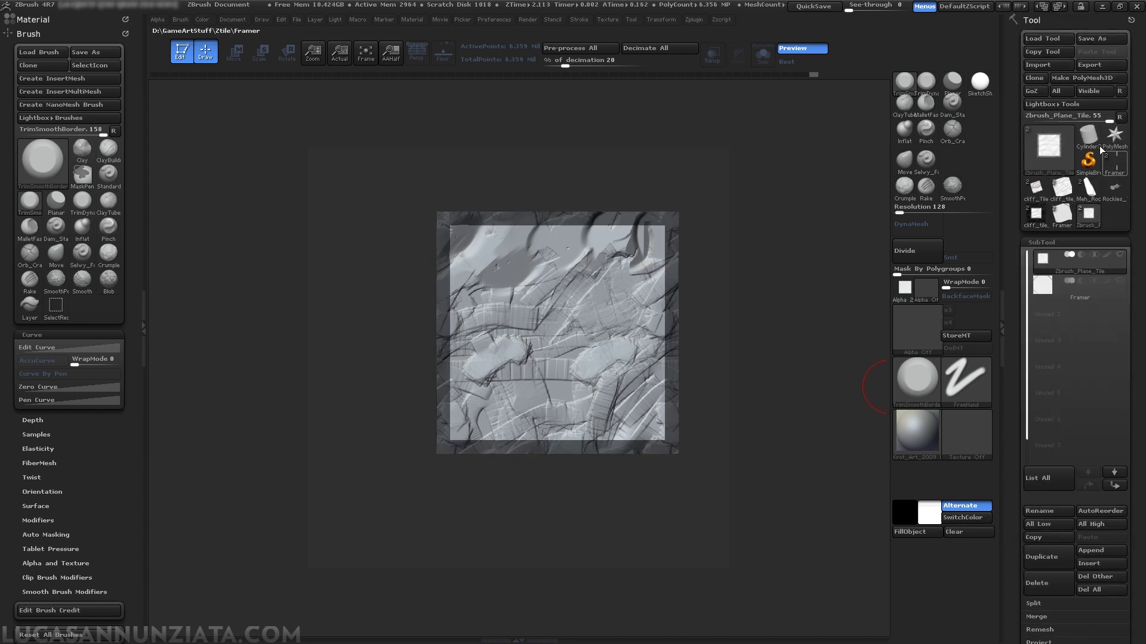